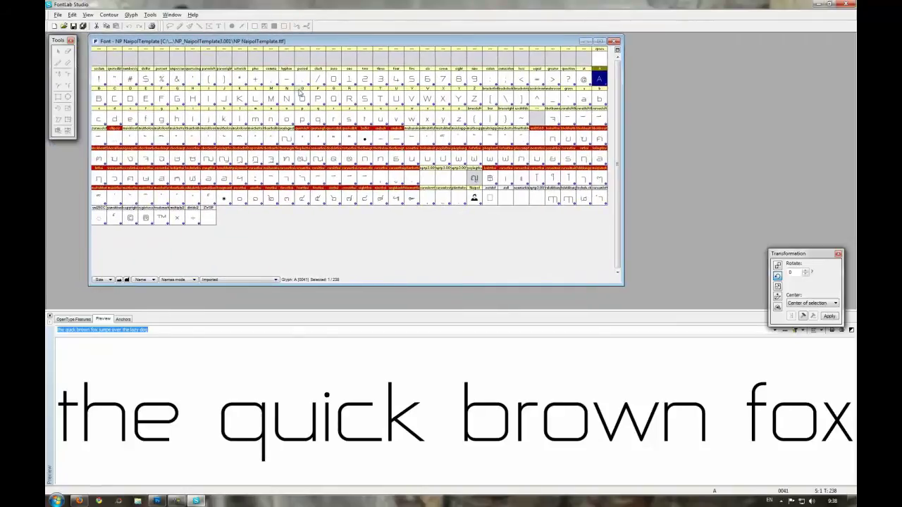
# Step: Open the kokaithai glyph for editing and delete its entire existing outline
pyautogui.doubleClick(554, 145)
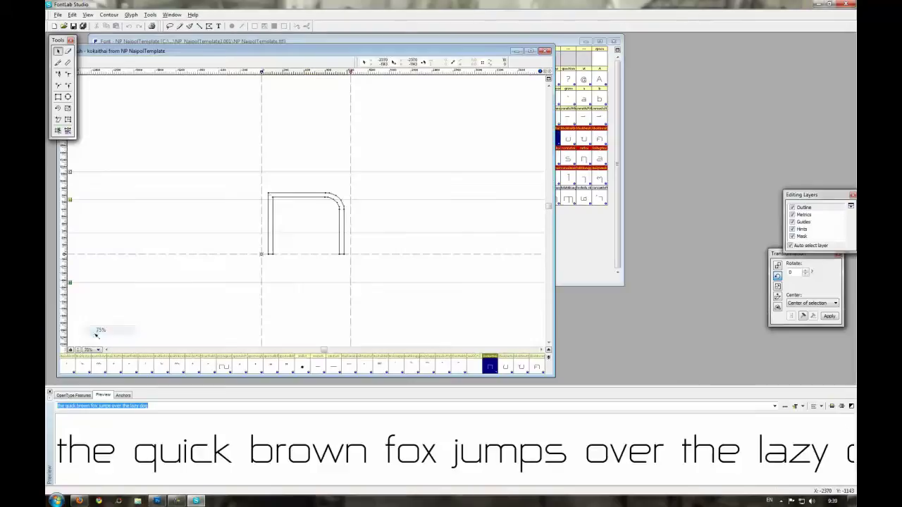
pyautogui.moveTo(360, 191); pyautogui.dragTo(275, 285)
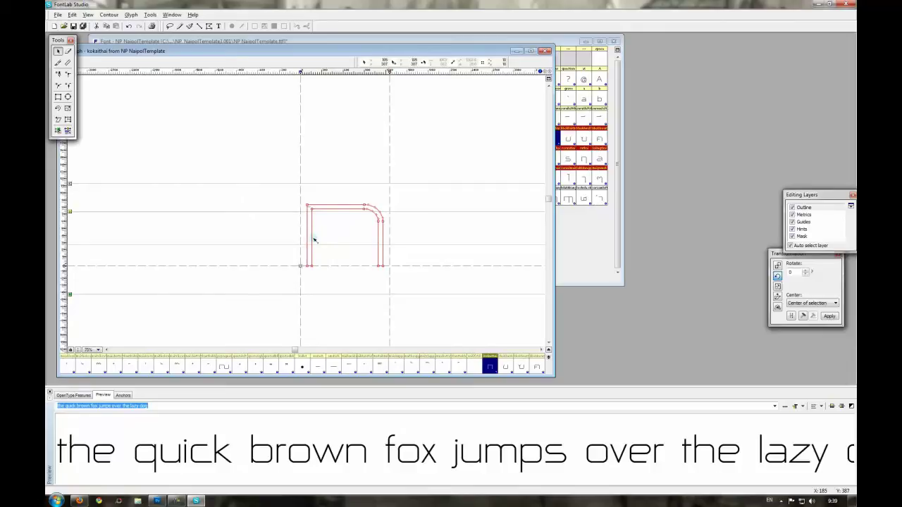
pyautogui.press('Delete')
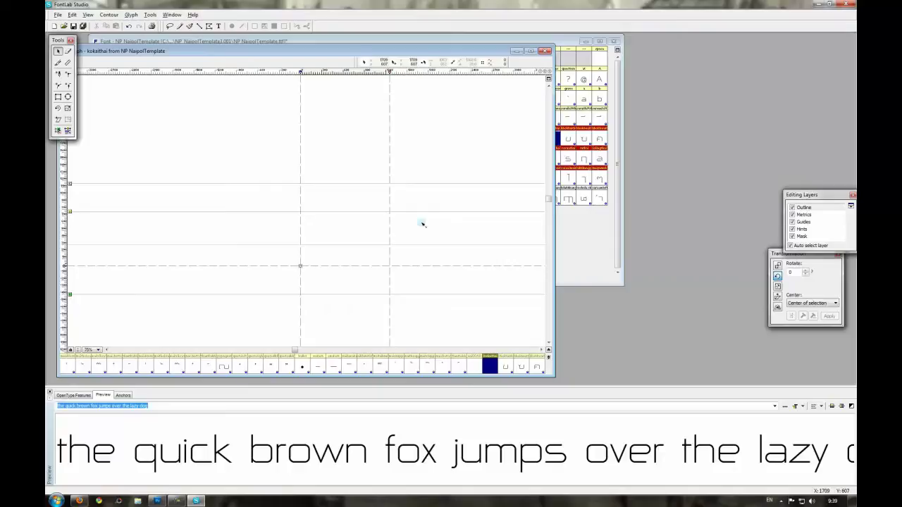
pyautogui.moveTo(315, 47); pyautogui.dragTo(351, 57)
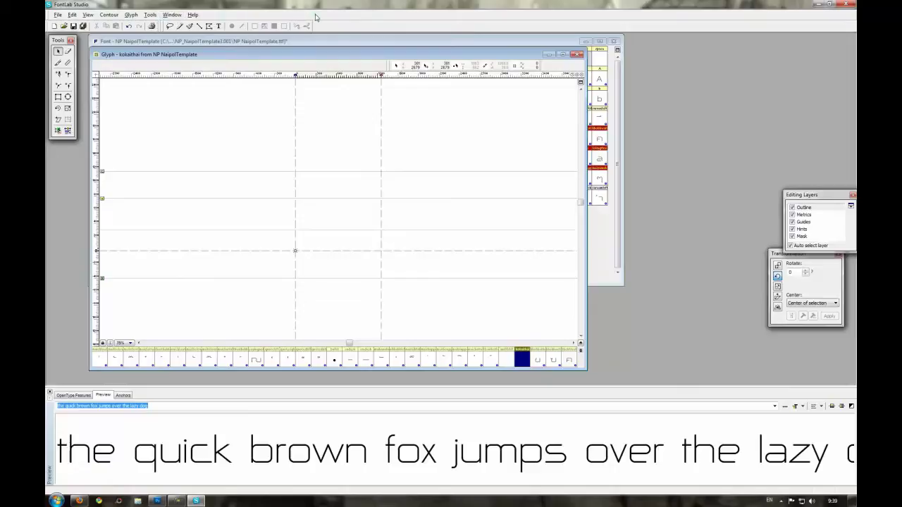
pyautogui.click(88, 15)
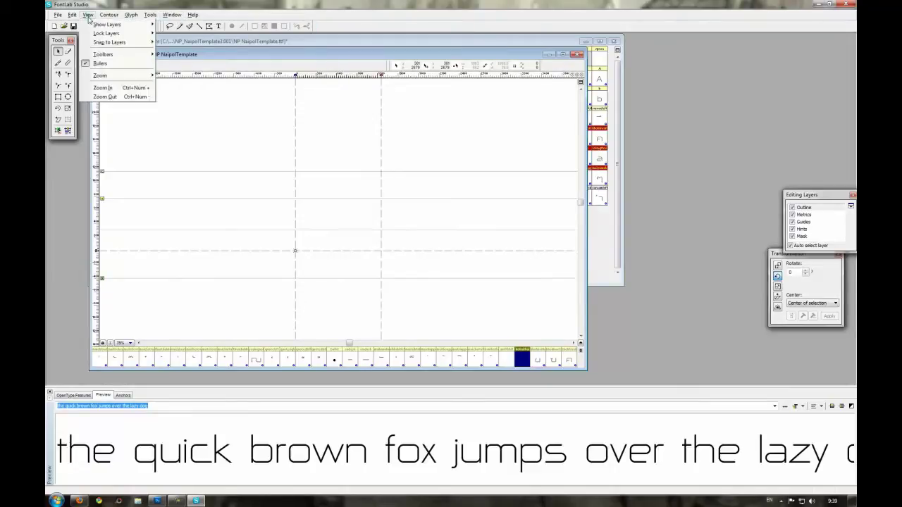
pyautogui.moveTo(97, 55)
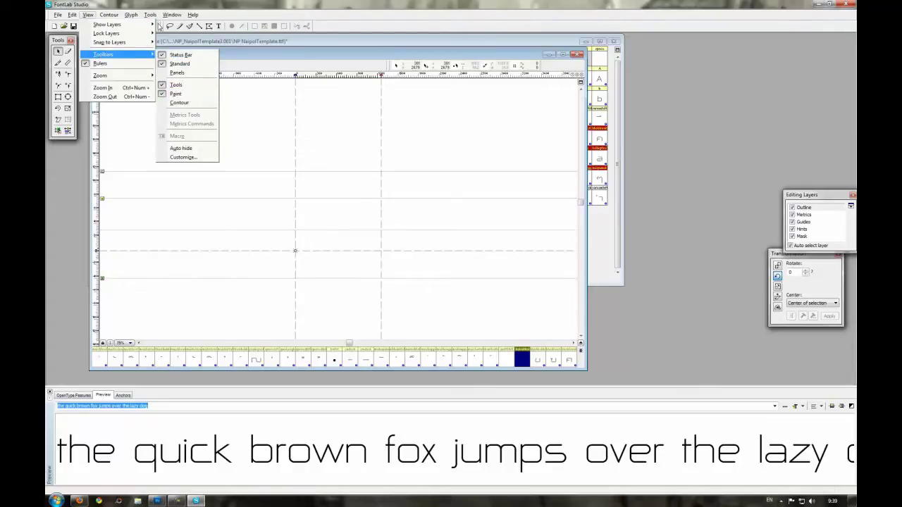
pyautogui.click(351, 21)
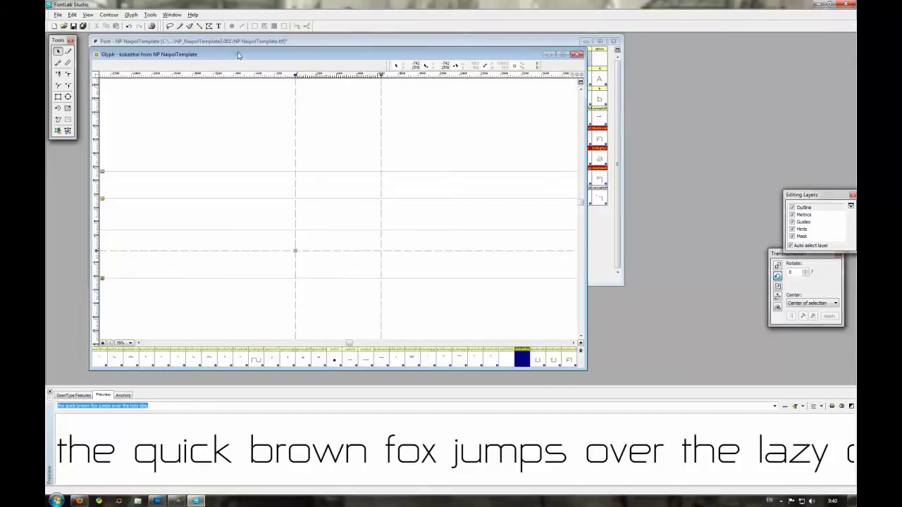
pyautogui.moveTo(239, 54); pyautogui.dragTo(287, 78)
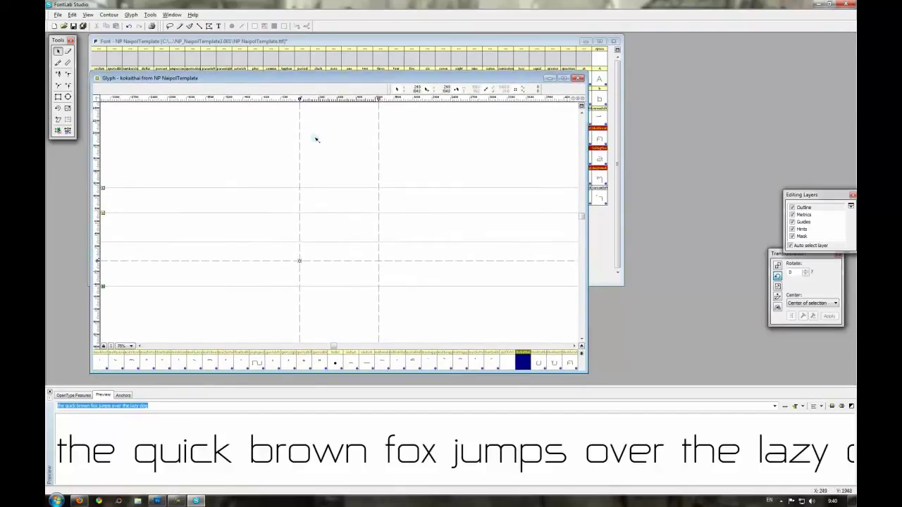
pyautogui.moveTo(295, 80)
pyautogui.mouseDown()
pyautogui.moveTo(295, 55)
pyautogui.moveTo(296, 83)
pyautogui.moveTo(294, 76)
pyautogui.mouseUp()
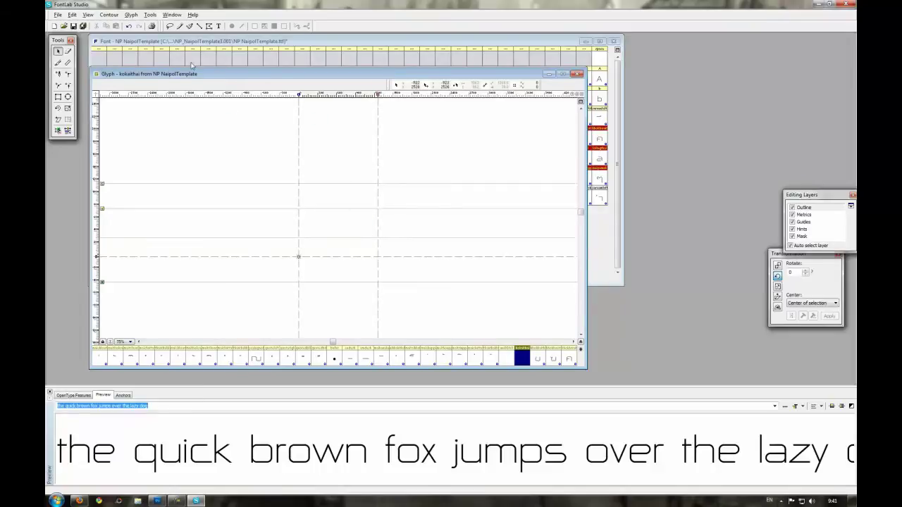
# Step: Paint a trial ก shape from the baseline with the round brush in black fill mode
pyautogui.click(190, 27)
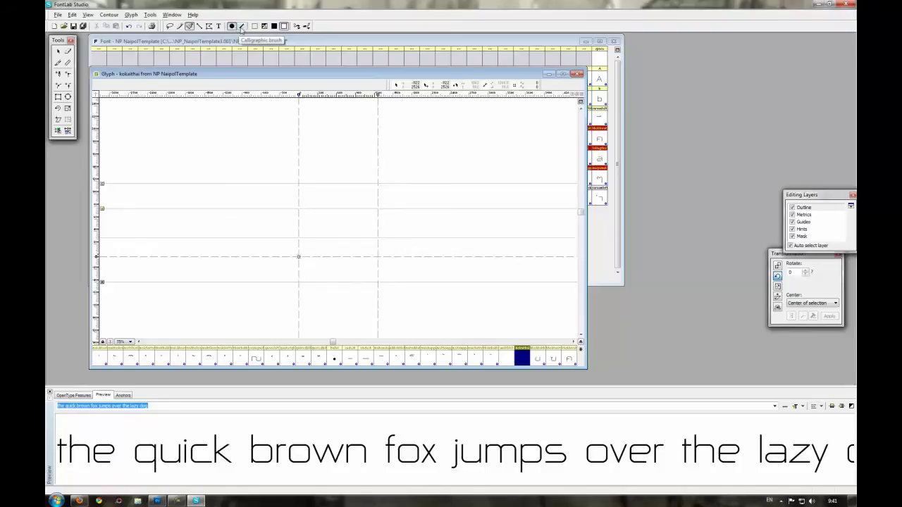
pyautogui.click(274, 27)
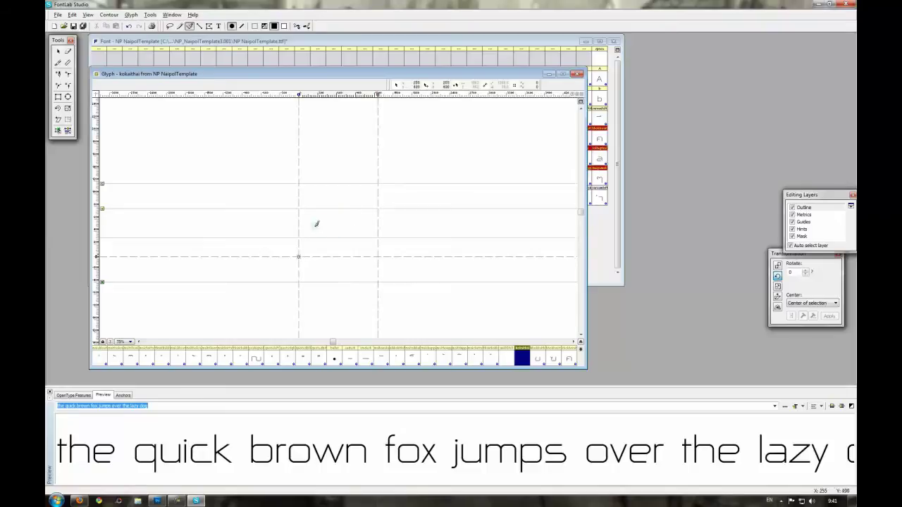
pyautogui.moveTo(311, 257)
pyautogui.mouseDown()
pyautogui.moveTo(320, 203)
pyautogui.moveTo(308, 203)
pyautogui.moveTo(338, 181)
pyautogui.moveTo(351, 192)
pyautogui.moveTo(352, 255)
pyautogui.mouseUp()
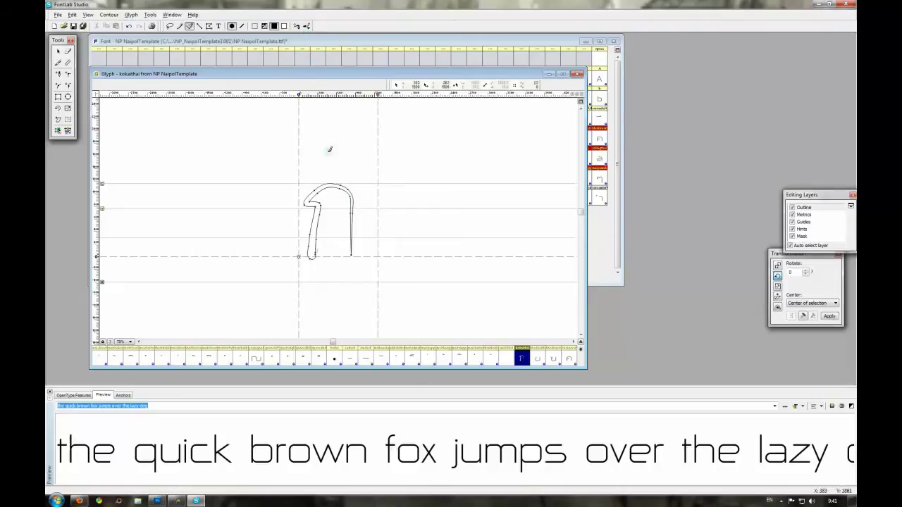
# Step: Set the brush body in the paint options to the plain, uniform-width stroke
pyautogui.click(305, 27)
pyautogui.click(296, 27)
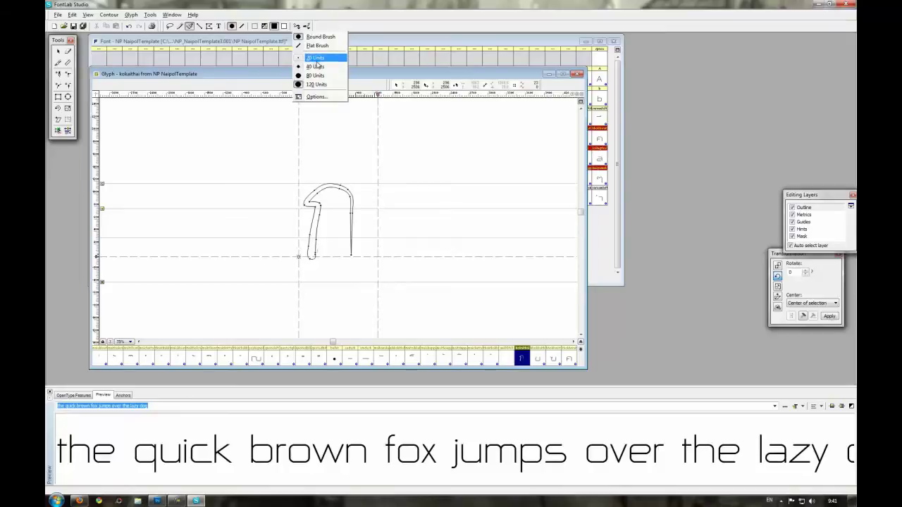
pyautogui.click(325, 98)
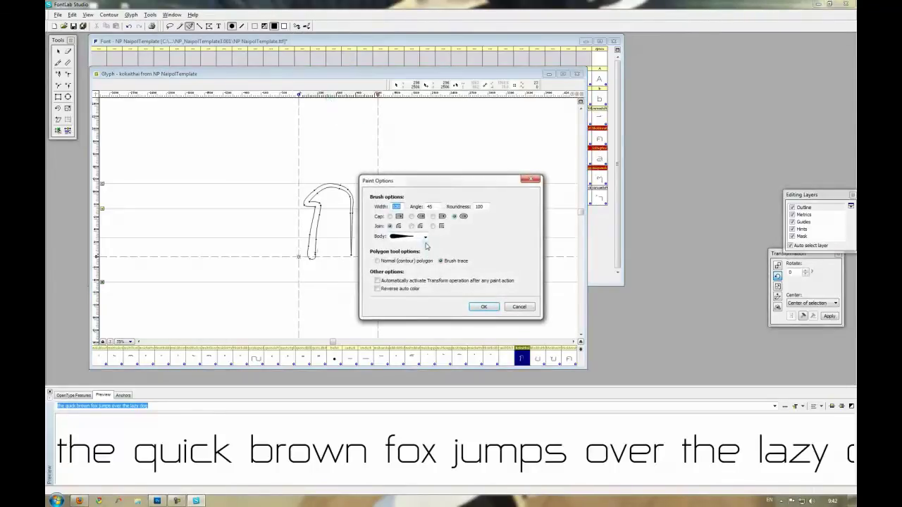
pyautogui.moveTo(427, 182); pyautogui.dragTo(439, 160)
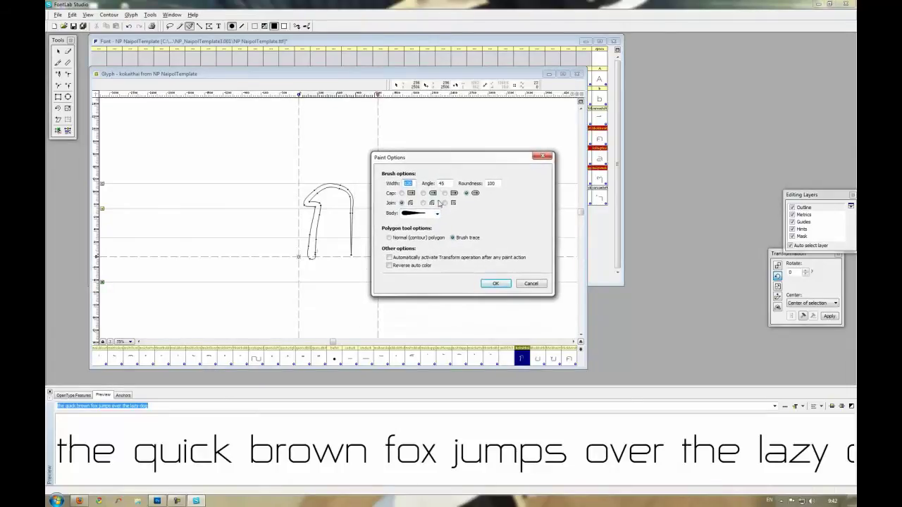
pyautogui.click(437, 215)
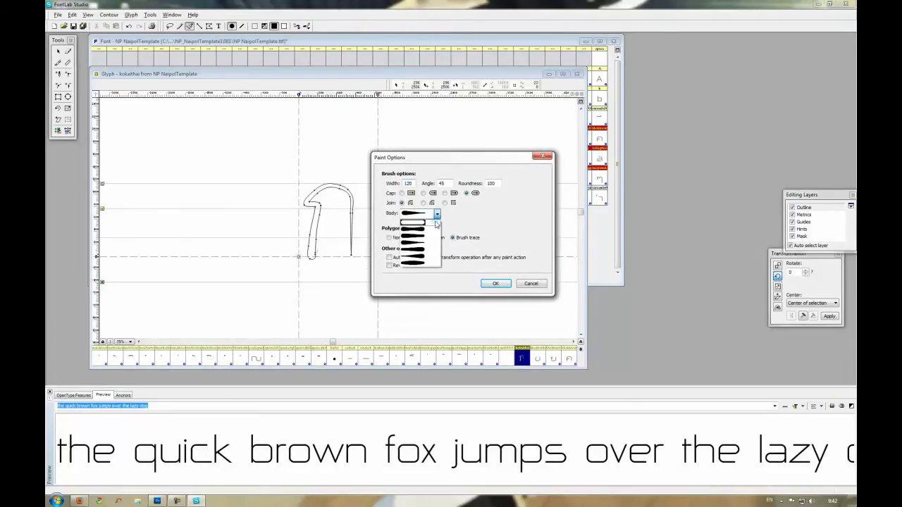
pyautogui.click(435, 222)
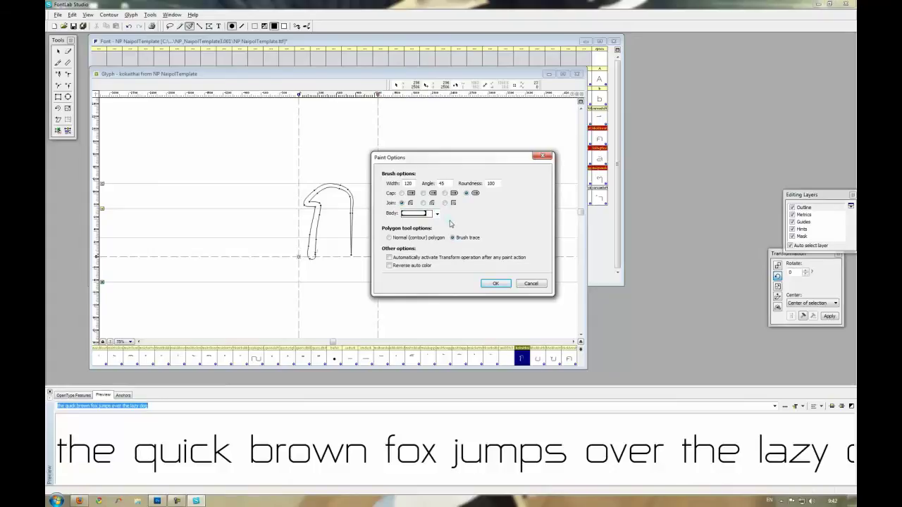
pyautogui.click(508, 286)
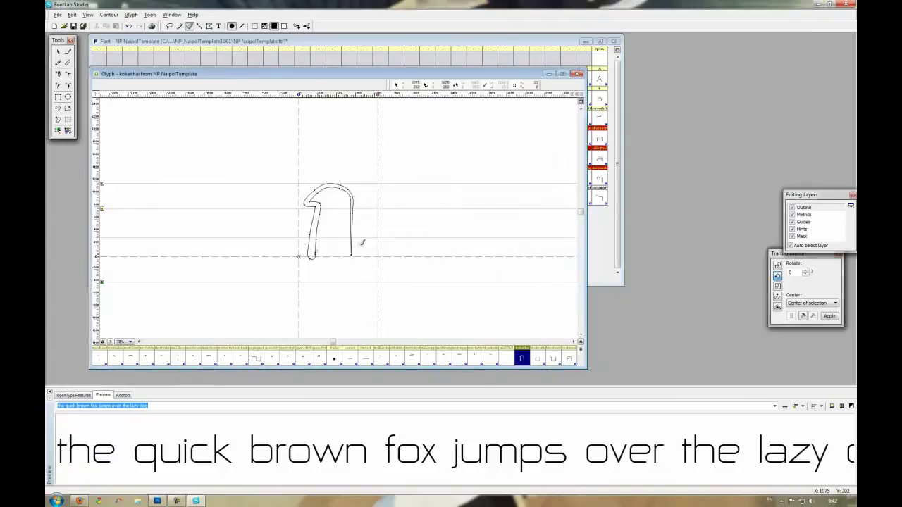
# Step: Clear the trial outline and repaint the ก shape with the brush, between the baseline and the uppermost guide line
pyautogui.hotkey('ctrl', 'a')
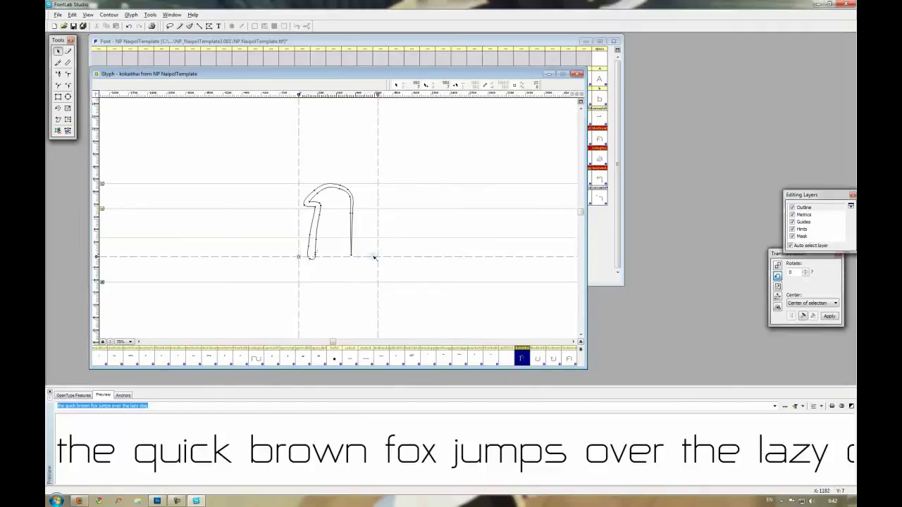
pyautogui.press('Delete')
pyautogui.press('b')
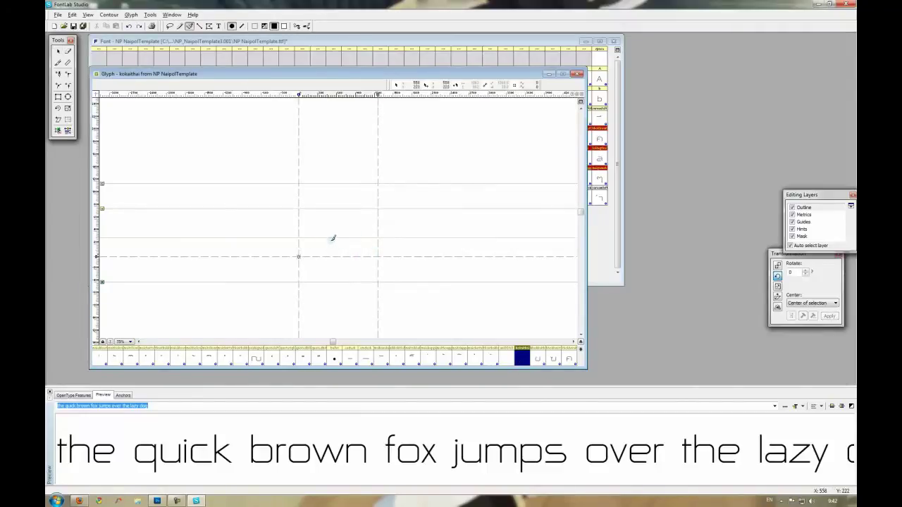
pyautogui.moveTo(314, 257)
pyautogui.mouseDown()
pyautogui.moveTo(315, 202)
pyautogui.moveTo(332, 187)
pyautogui.moveTo(349, 190)
pyautogui.moveTo(354, 251)
pyautogui.mouseUp()
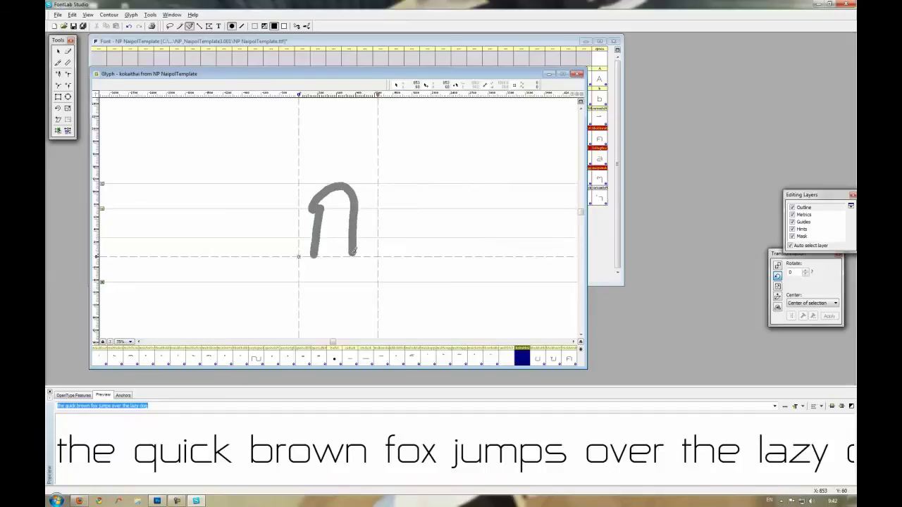
pyautogui.moveTo(353, 250); pyautogui.dragTo(355, 253)
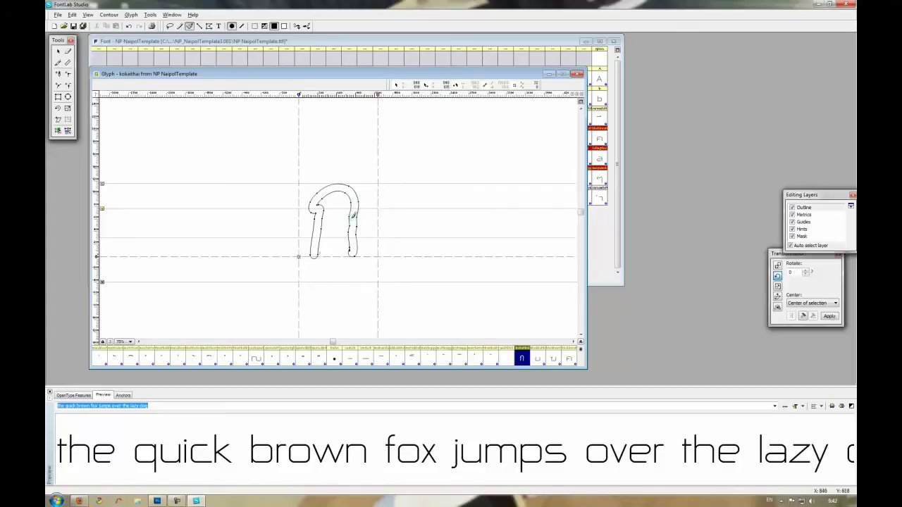
# Step: Clean up the stray nodes at the right leg's lower inner edge so the contour runs smoothly into the rounded end
pyautogui.click(57, 50)
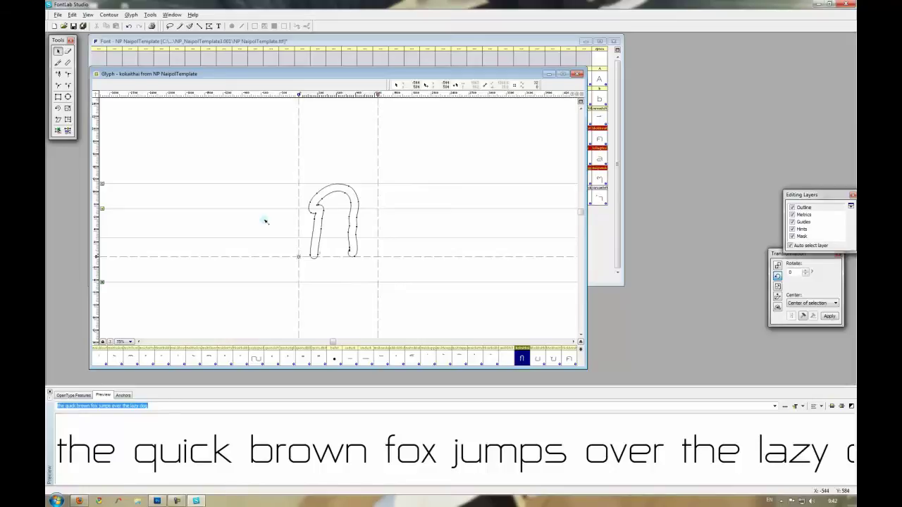
pyautogui.scroll(2, 357, 229)
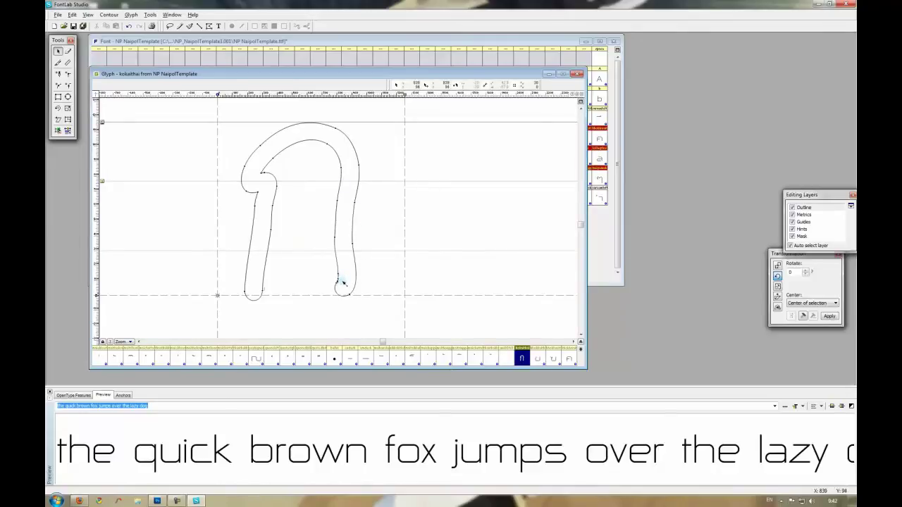
pyautogui.scroll(2, 341, 282)
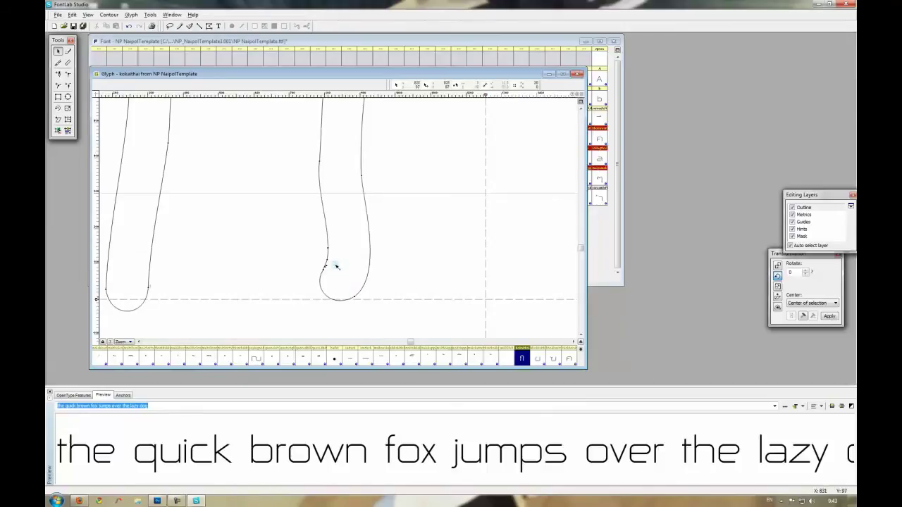
pyautogui.moveTo(336, 266); pyautogui.dragTo(324, 269)
pyautogui.moveTo(325, 270); pyautogui.dragTo(323, 276)
pyautogui.click(332, 249)
pyautogui.click(323, 277)
pyautogui.moveTo(321, 275)
pyautogui.mouseDown()
pyautogui.moveTo(318, 238)
pyautogui.moveTo(331, 230)
pyautogui.moveTo(318, 265)
pyautogui.mouseUp()
pyautogui.moveTo(342, 224); pyautogui.dragTo(317, 233)
pyautogui.scroll(-1, 359, 231)
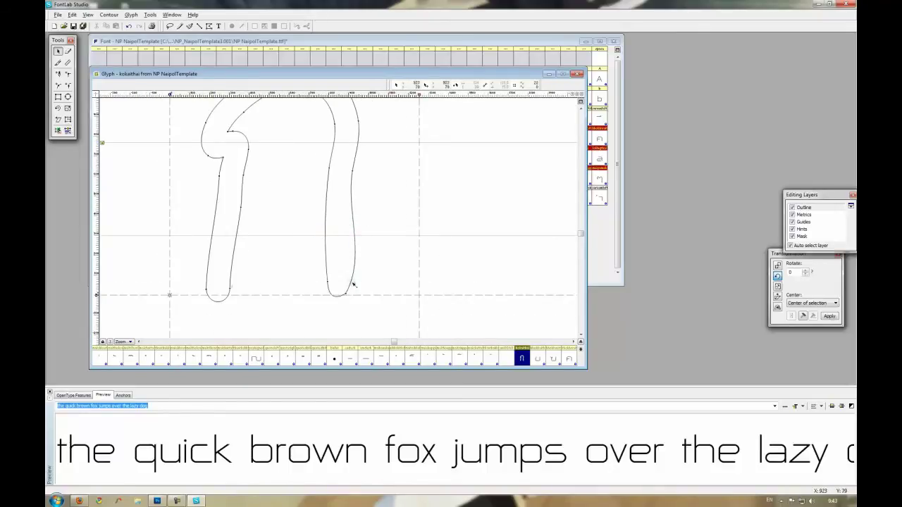
# Step: Straighten the right leg by reshaping its lower outer curve and shifting its bottom and middle nodes to the right
pyautogui.moveTo(346, 296); pyautogui.dragTo(353, 292)
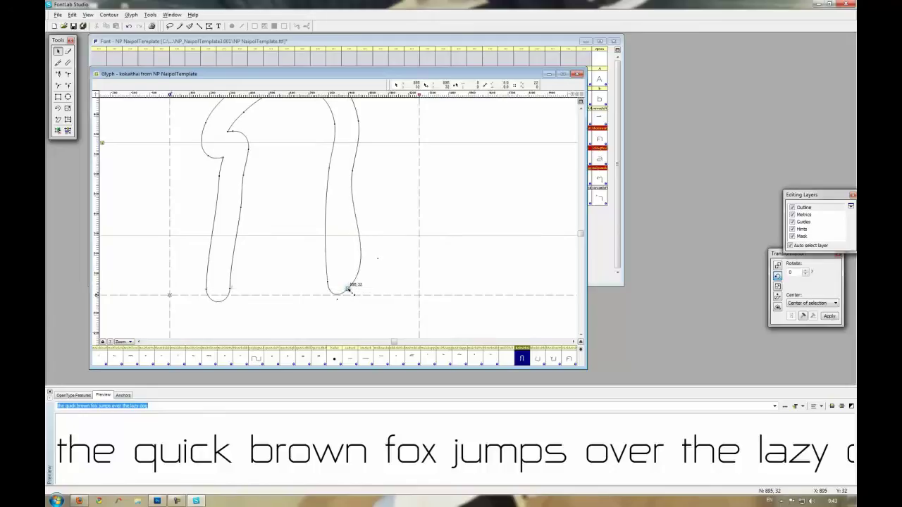
pyautogui.moveTo(381, 258); pyautogui.dragTo(354, 243)
pyautogui.scroll(2, 360, 197)
pyautogui.hscroll(3, 355, 211)
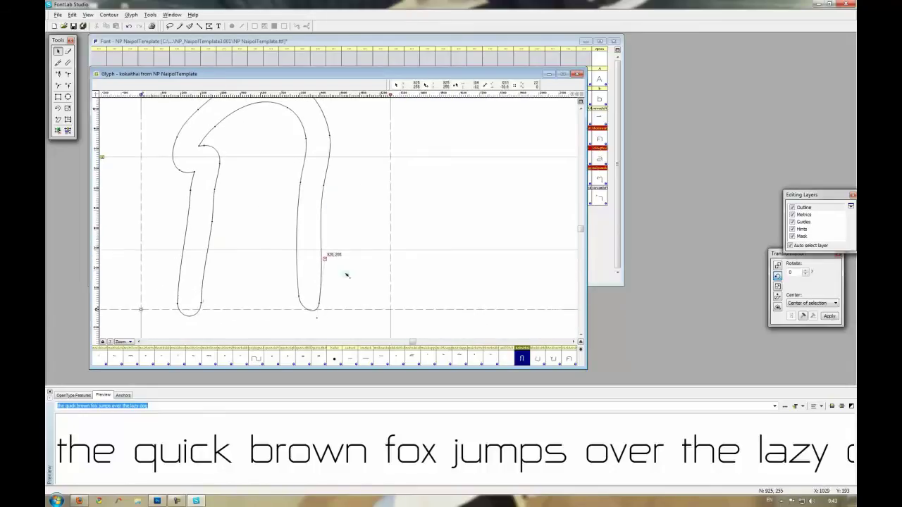
pyautogui.moveTo(292, 297); pyautogui.dragTo(305, 299)
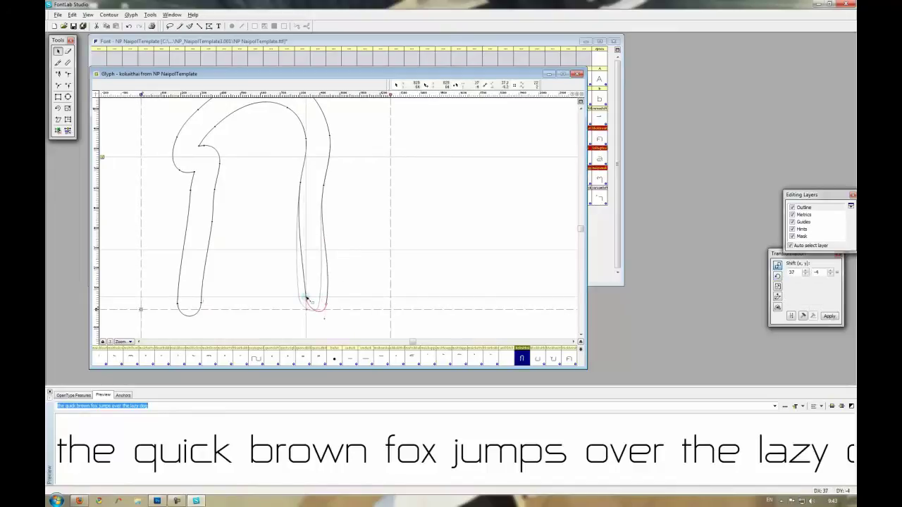
pyautogui.moveTo(353, 202); pyautogui.dragTo(306, 186)
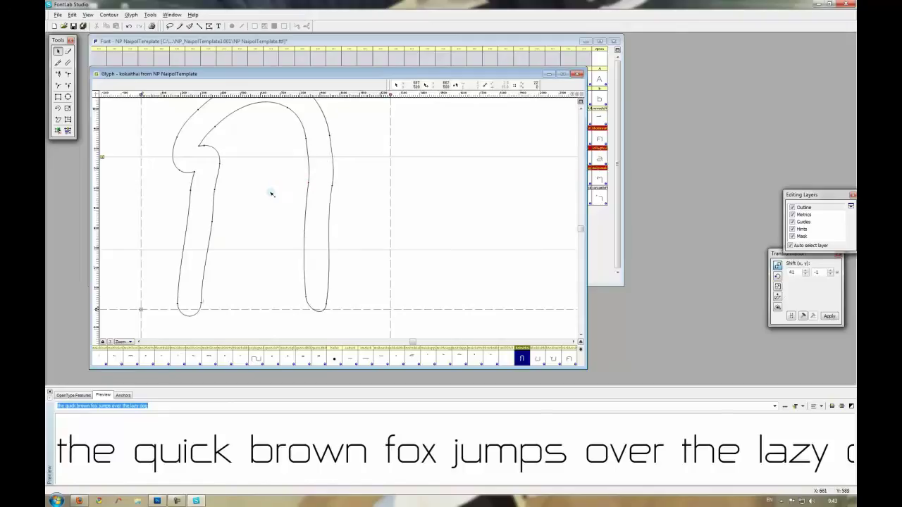
# Step: Remove the surplus nodes on the left leg's inner edge and on the inner curve above the right leg
pyautogui.moveTo(241, 197)
pyautogui.mouseDown()
pyautogui.moveTo(191, 207)
pyautogui.moveTo(227, 205)
pyautogui.mouseUp()
pyautogui.click(201, 201)
pyautogui.moveTo(202, 200)
pyautogui.mouseDown()
pyautogui.moveTo(207, 191)
pyautogui.moveTo(203, 203)
pyautogui.moveTo(218, 215)
pyautogui.mouseUp()
pyautogui.click(317, 181)
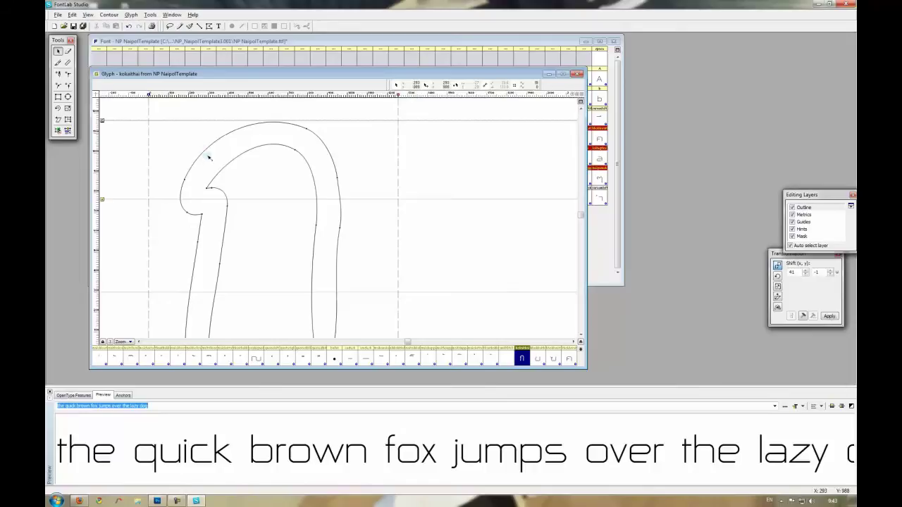
# Step: Smooth the outer and inner edges of the ก's right leg and reposition the outer node at its rounded bottom end
pyautogui.scroll(-2, 325, 204)
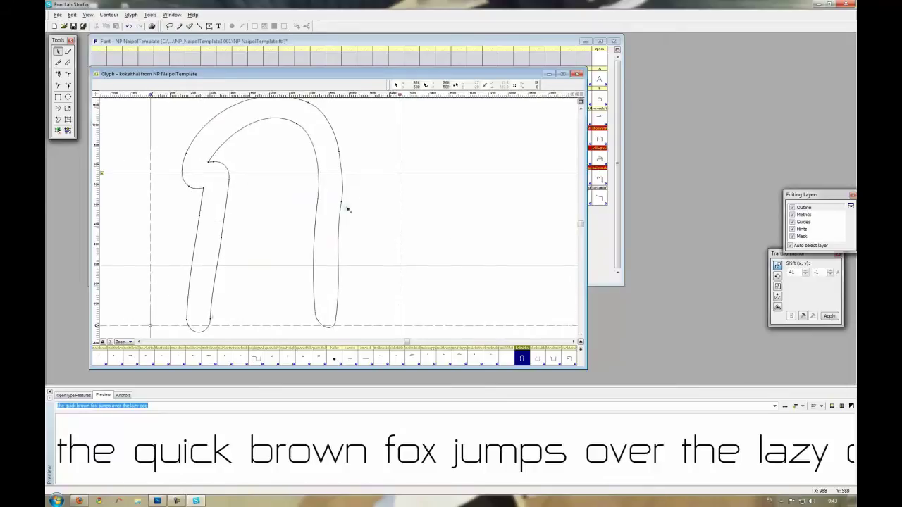
pyautogui.moveTo(344, 204); pyautogui.dragTo(345, 208)
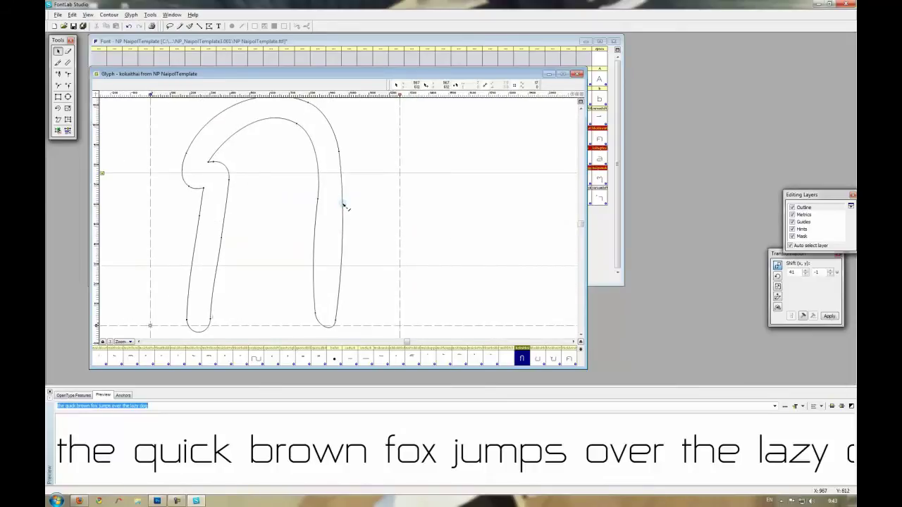
pyautogui.click(315, 244)
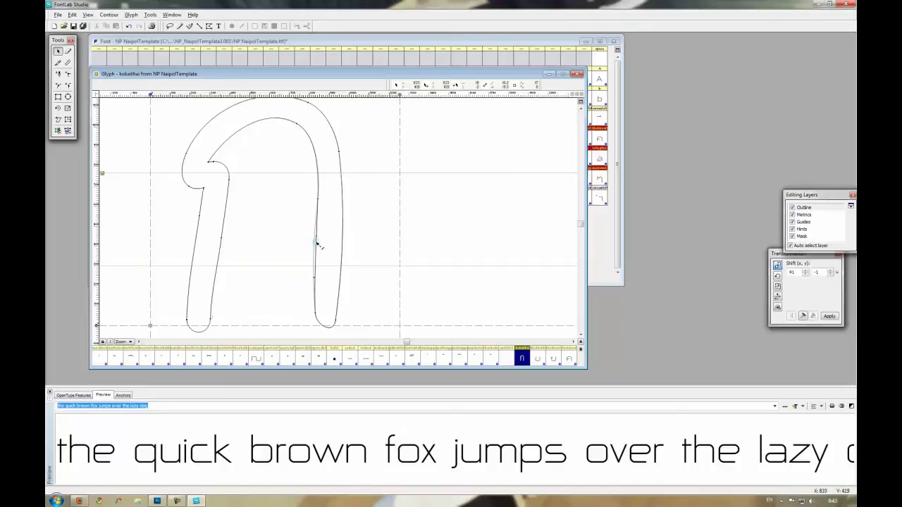
pyautogui.moveTo(318, 202); pyautogui.dragTo(319, 198)
pyautogui.click(339, 316)
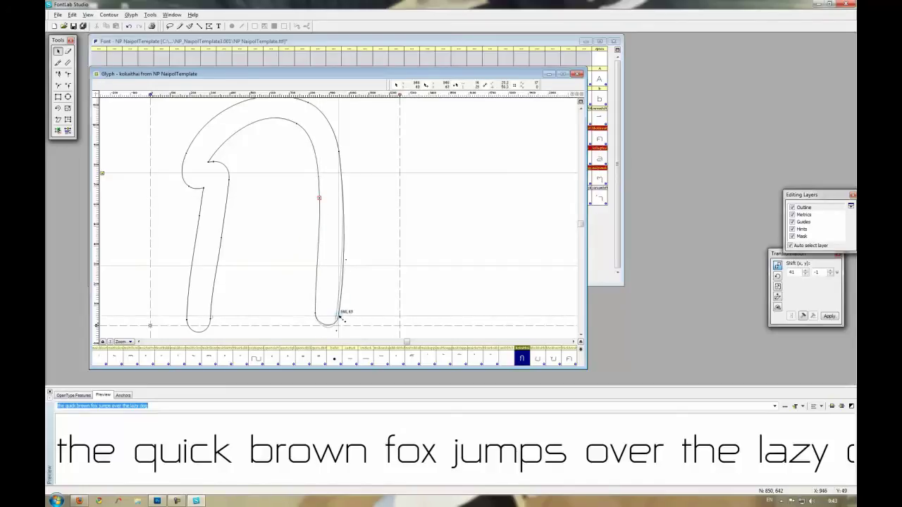
pyautogui.moveTo(339, 315); pyautogui.dragTo(338, 330)
pyautogui.click(242, 262)
# Step: Replace the preview text with ก and enlarge the preview area to show the letter at a bigger size
pyautogui.scroll(-1, 278, 264)
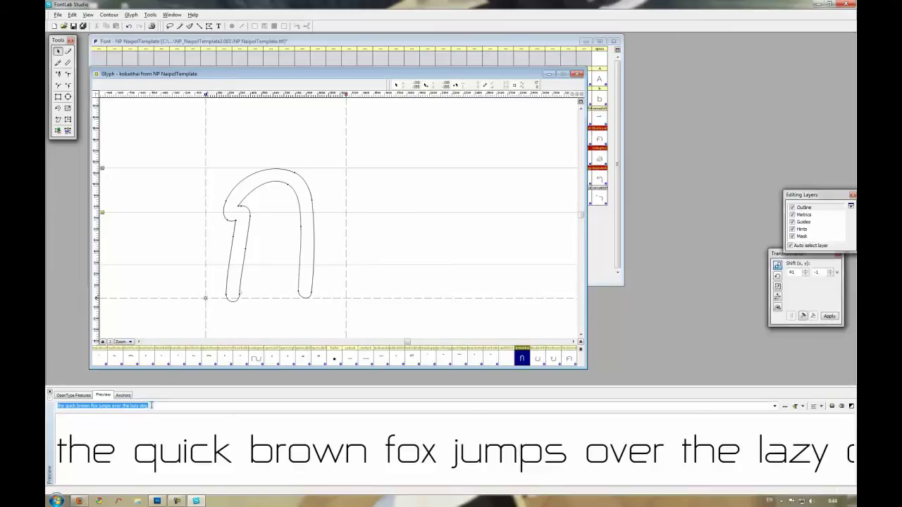
pyautogui.write('d')
pyautogui.press('BackSpace')
pyautogui.hotkey('alt', 'shift')
pyautogui.write('ก')
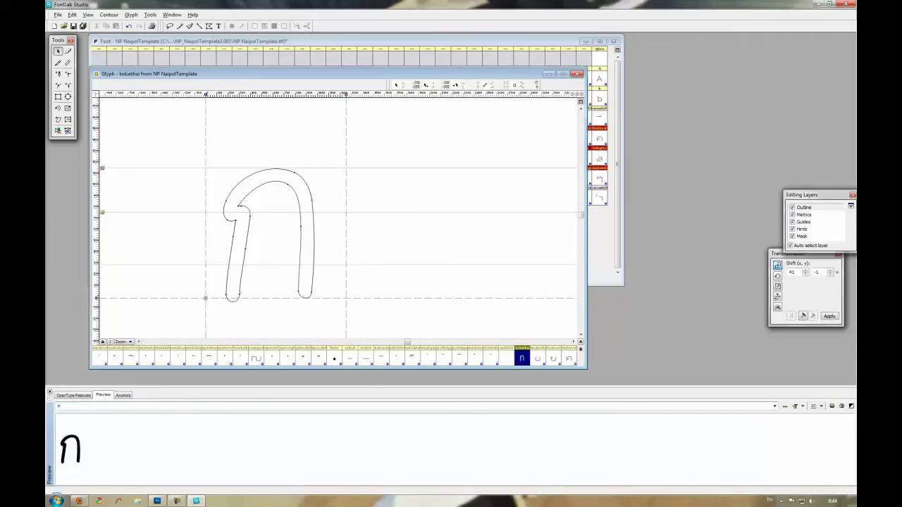
pyautogui.moveTo(177, 387); pyautogui.dragTo(173, 290)
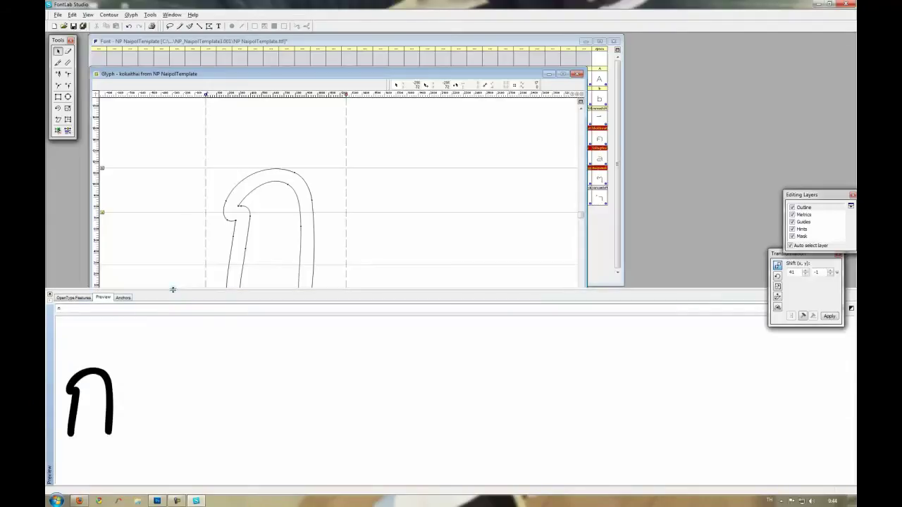
pyautogui.moveTo(173, 290); pyautogui.dragTo(169, 362)
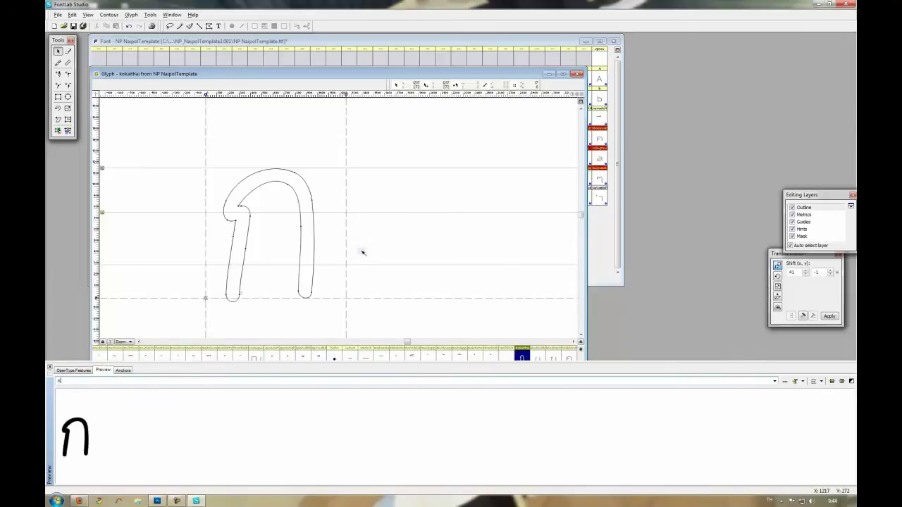
# Step: Tighten both side bearings of the ก, close its glyph window and save the font as NP NaipolTemplate.vfb
pyautogui.moveTo(341, 228); pyautogui.dragTo(328, 228)
pyautogui.moveTo(205, 222); pyautogui.dragTo(213, 222)
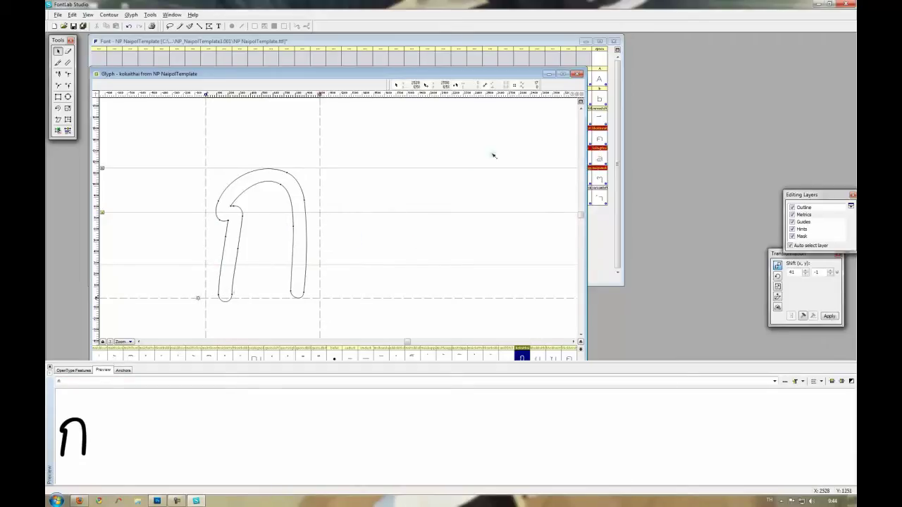
pyautogui.click(576, 74)
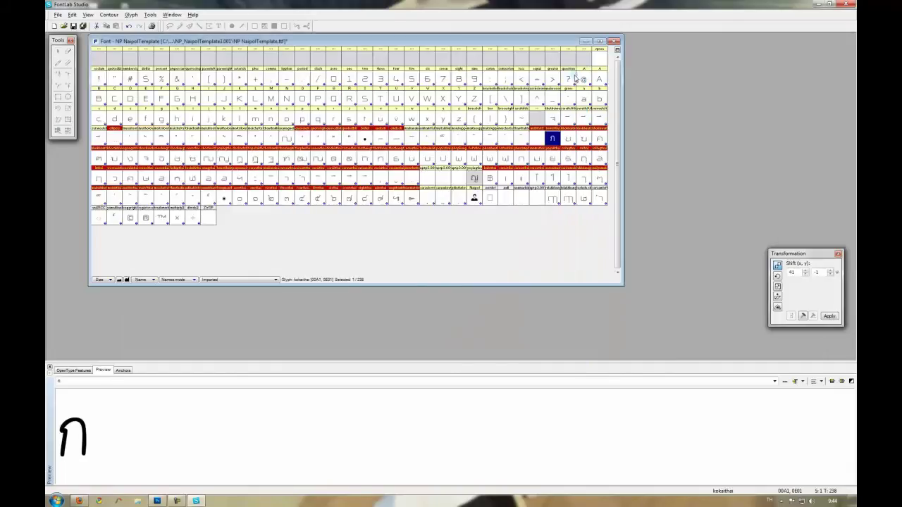
pyautogui.click(519, 232)
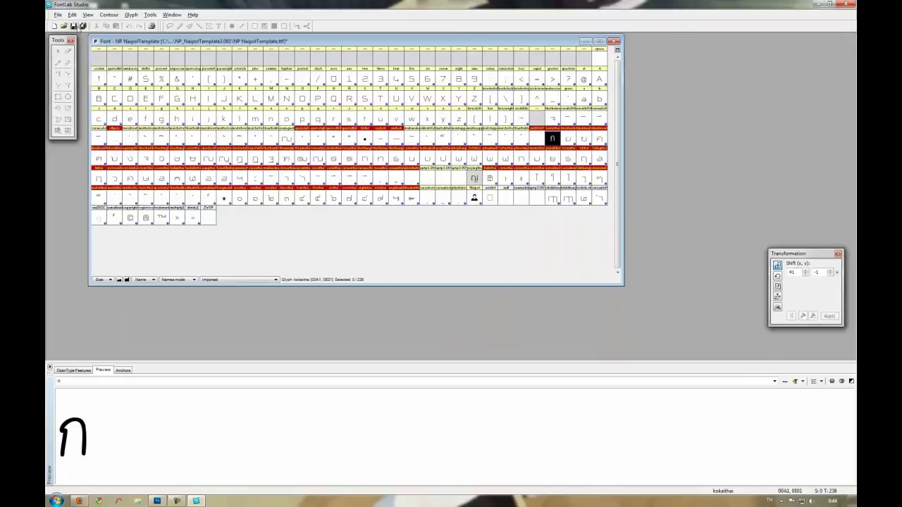
pyautogui.click(82, 27)
# Step: Open the glyph ข (khokhaithai) for editing and delete its entire existing outline
pyautogui.click(570, 140)
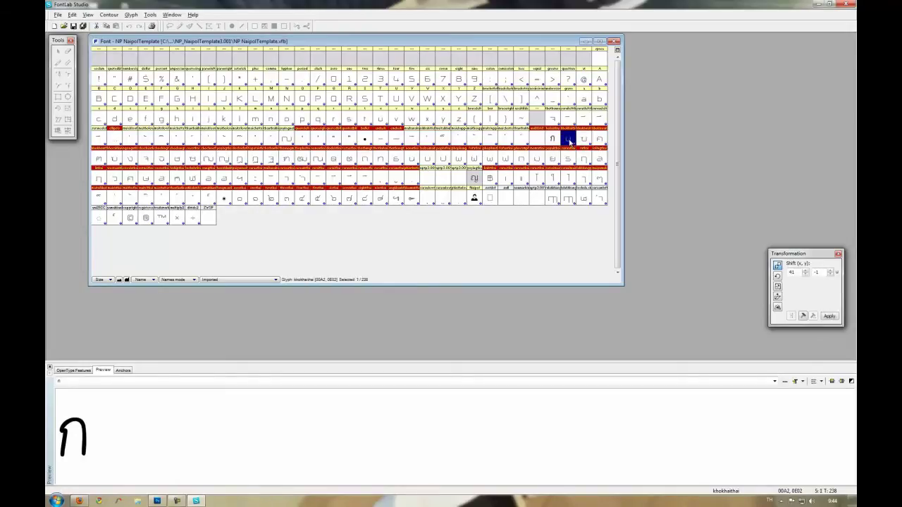
pyautogui.doubleClick(571, 140)
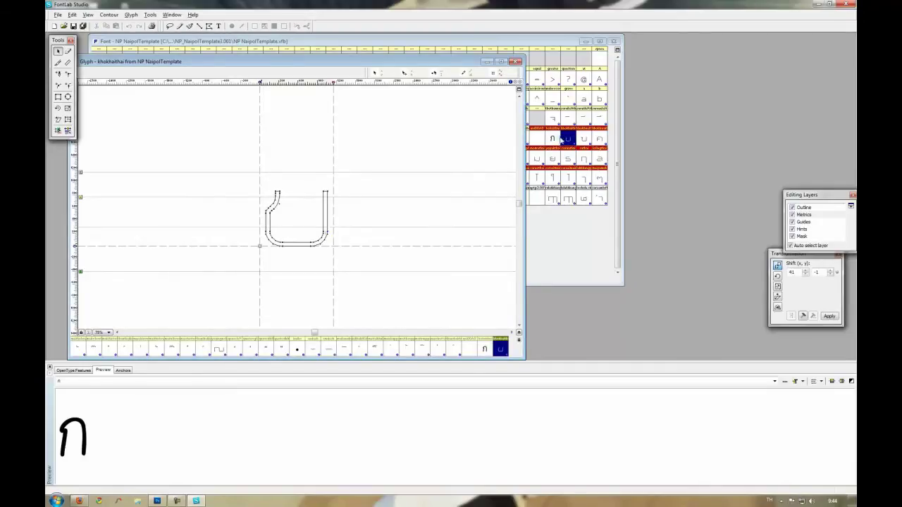
pyautogui.doubleClick(554, 139)
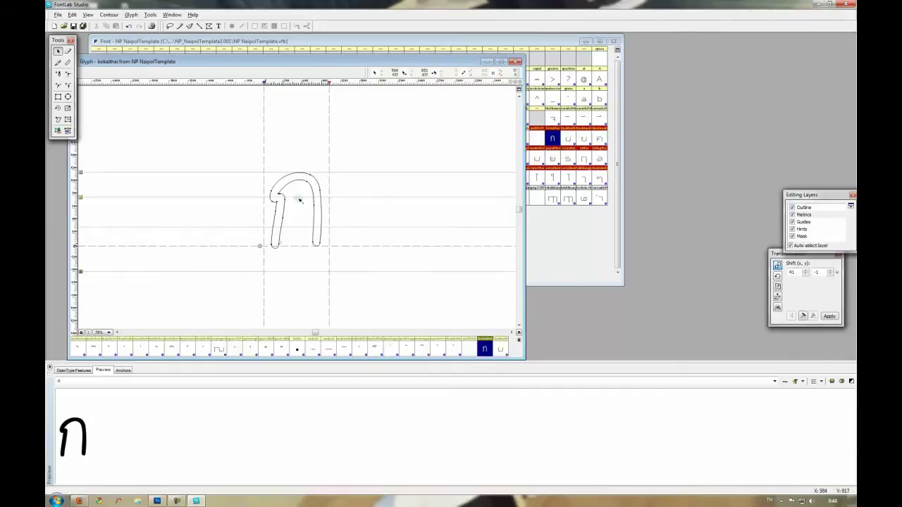
pyautogui.doubleClick(568, 139)
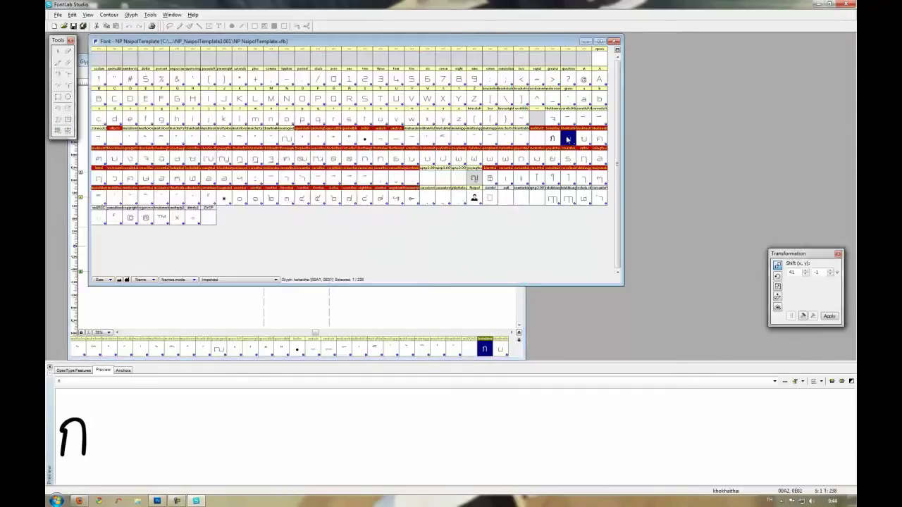
pyautogui.moveTo(374, 295); pyautogui.dragTo(182, 179)
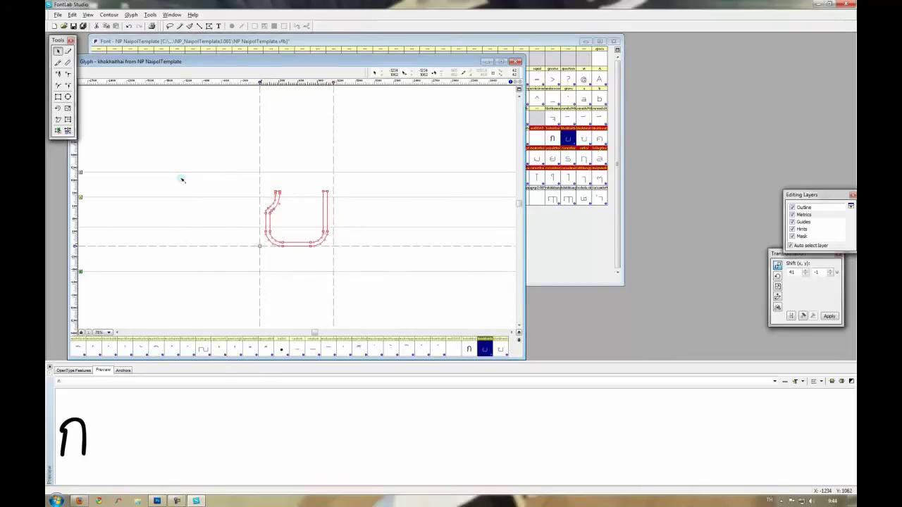
pyautogui.press('Delete')
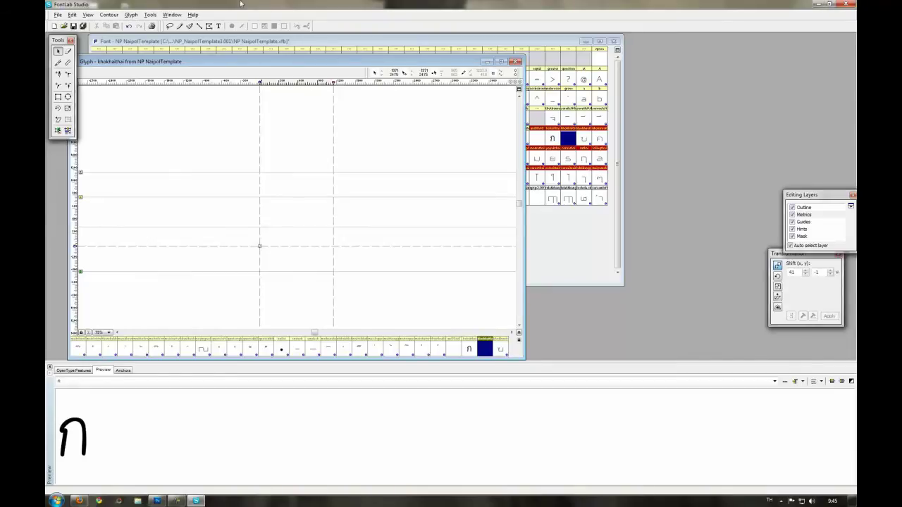
# Step: Paint a ข between the side bearings with the calligraphic pen and add ข to the preview text
pyautogui.click(190, 26)
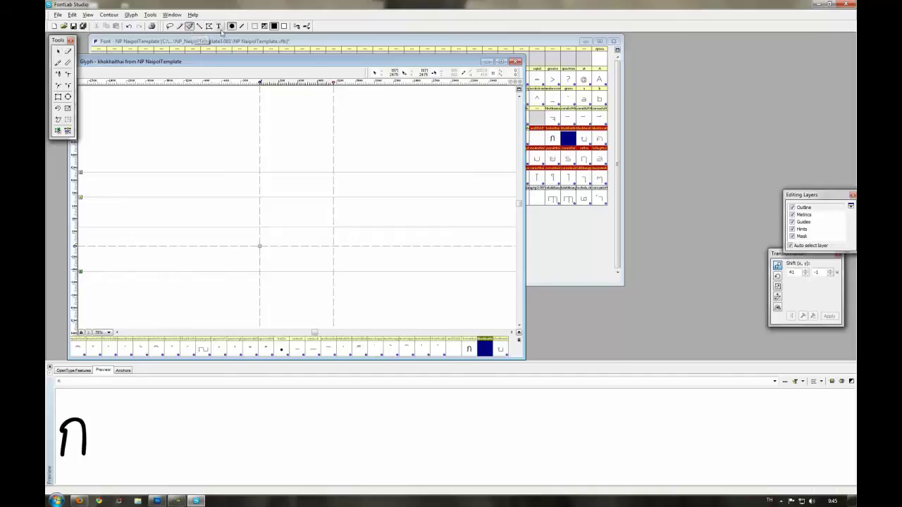
pyautogui.click(242, 26)
pyautogui.moveTo(268, 190)
pyautogui.mouseDown()
pyautogui.moveTo(284, 169)
pyautogui.moveTo(294, 181)
pyautogui.moveTo(284, 244)
pyautogui.moveTo(310, 234)
pyautogui.moveTo(311, 182)
pyautogui.mouseUp()
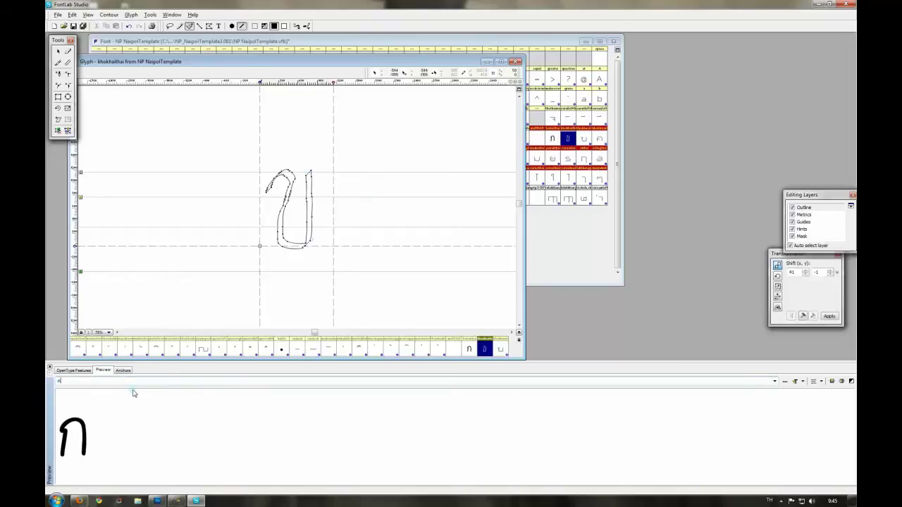
pyautogui.write('ข')
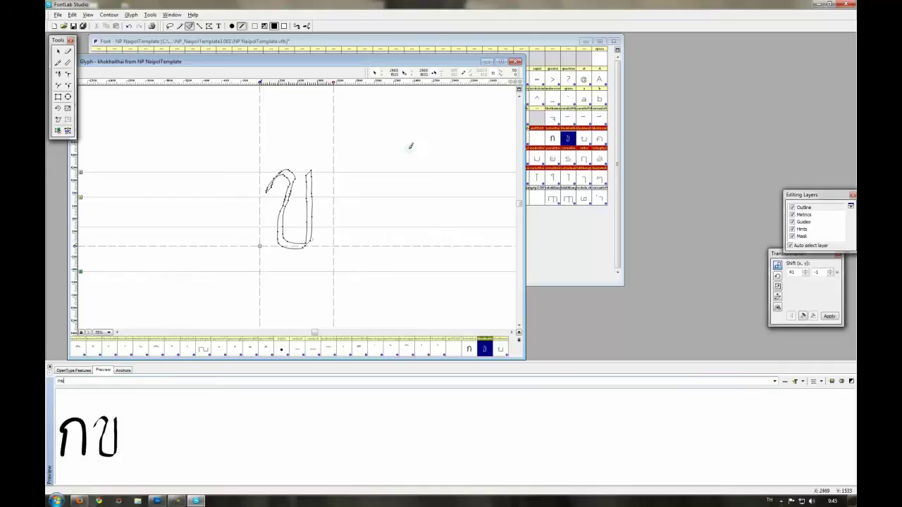
# Step: Set the brush angle to 30 in the paint options
pyautogui.click(297, 26)
pyautogui.click(310, 96)
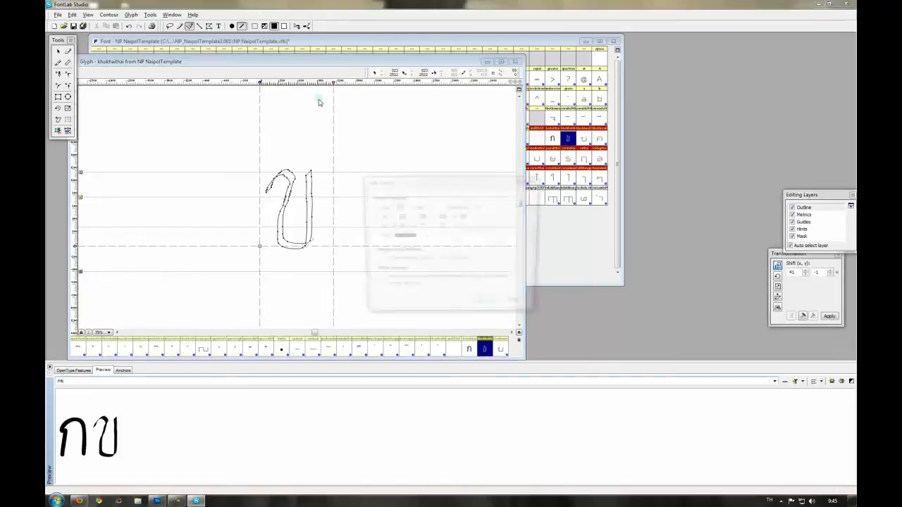
pyautogui.doubleClick(437, 207)
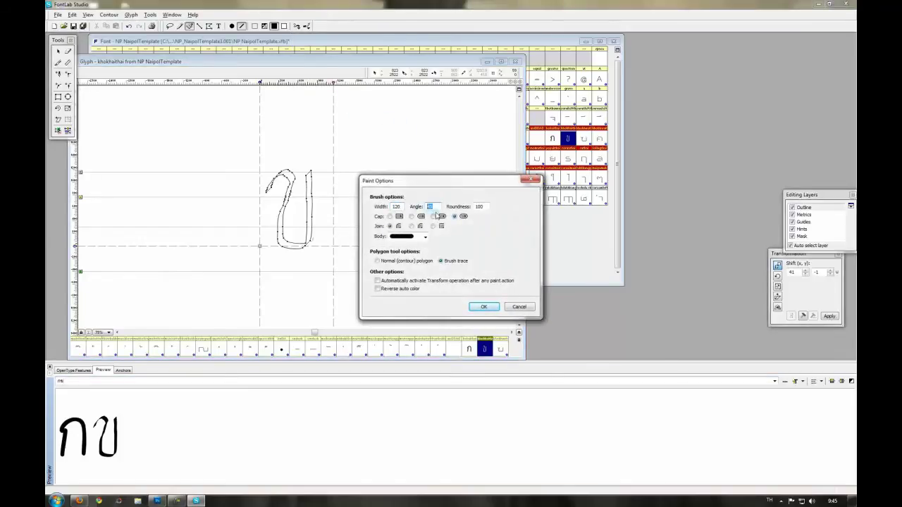
pyautogui.write('30')
pyautogui.click(483, 306)
# Step: Try a second ข beside the first with the newly angled calligraphic pen, and undo it
pyautogui.moveTo(346, 201)
pyautogui.mouseDown()
pyautogui.moveTo(373, 166)
pyautogui.moveTo(349, 226)
pyautogui.moveTo(366, 246)
pyautogui.moveTo(391, 243)
pyautogui.moveTo(393, 167)
pyautogui.mouseUp()
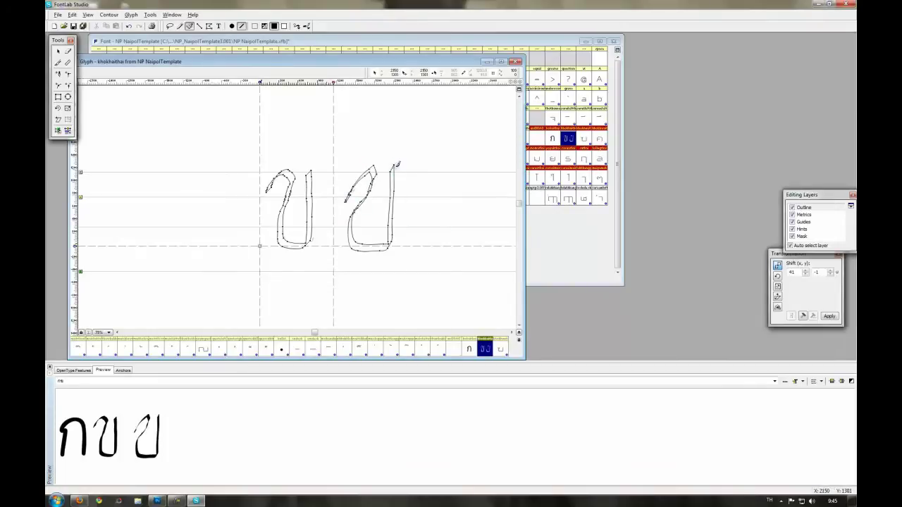
pyautogui.hotkey('ctrl', 'z')
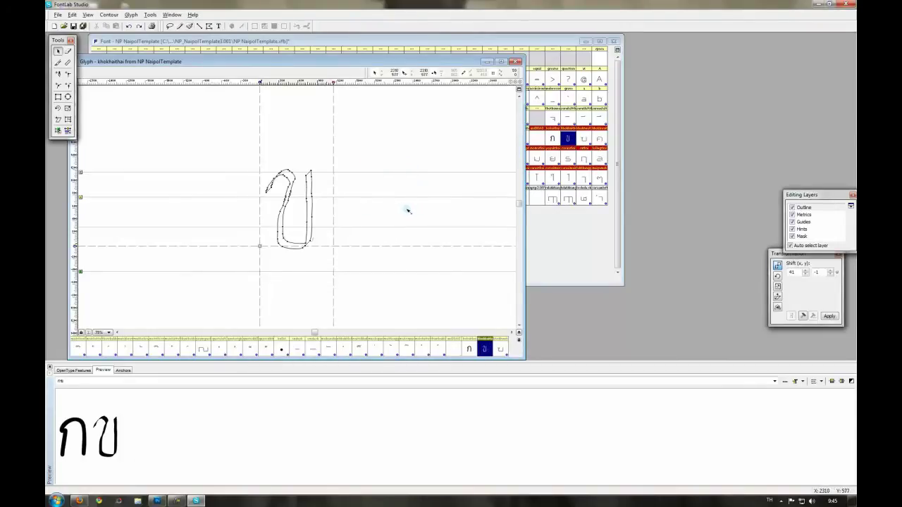
pyautogui.click(297, 26)
pyautogui.click(297, 26)
pyautogui.click(297, 27)
# Step: Paint a trial ข outside the side bearings using the Inflated brush style, and undo the extra stroke beside it
pyautogui.click(232, 26)
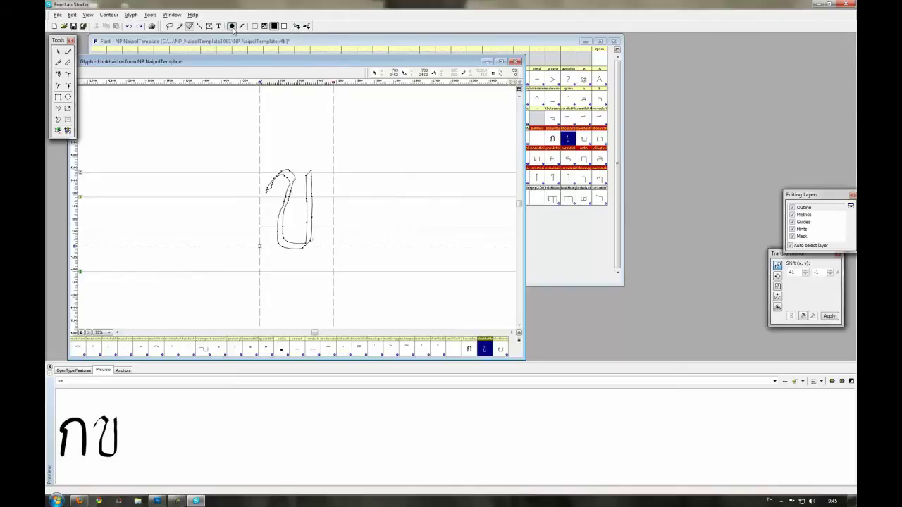
pyautogui.click(306, 26)
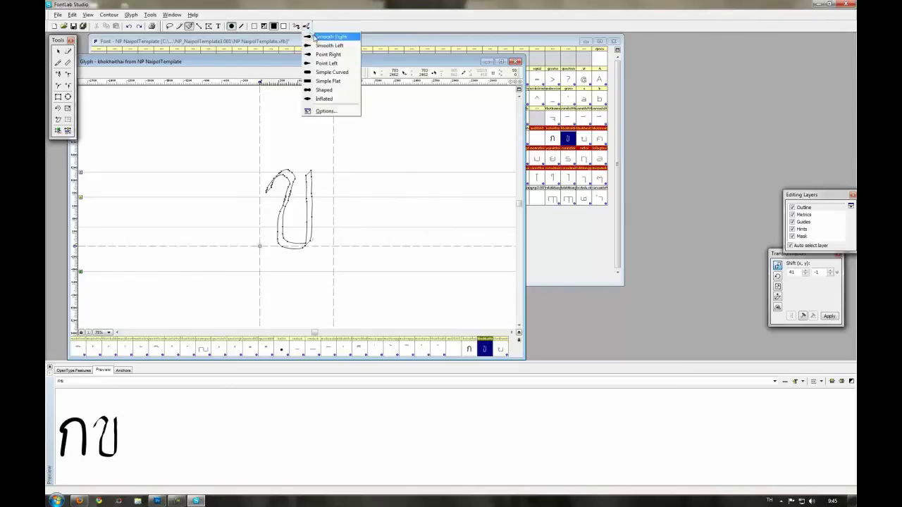
pyautogui.click(330, 100)
pyautogui.moveTo(367, 204)
pyautogui.mouseDown()
pyautogui.moveTo(386, 223)
pyautogui.moveTo(392, 168)
pyautogui.moveTo(413, 169)
pyautogui.moveTo(429, 205)
pyautogui.mouseUp()
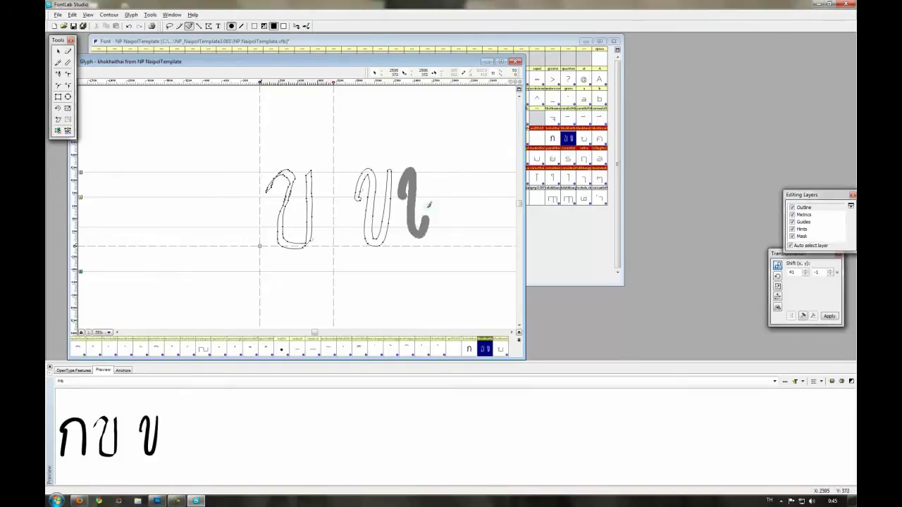
pyautogui.hotkey('ctrl', 'z')
# Step: Paint another trial ข beside the previous one using the Point Left brush style
pyautogui.click(308, 26)
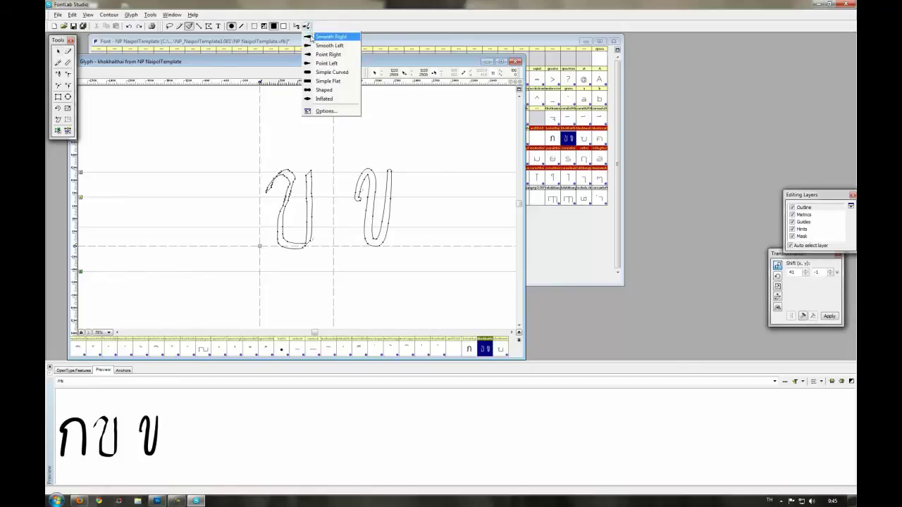
pyautogui.click(324, 65)
pyautogui.moveTo(409, 185)
pyautogui.mouseDown()
pyautogui.moveTo(420, 218)
pyautogui.moveTo(435, 170)
pyautogui.mouseUp()
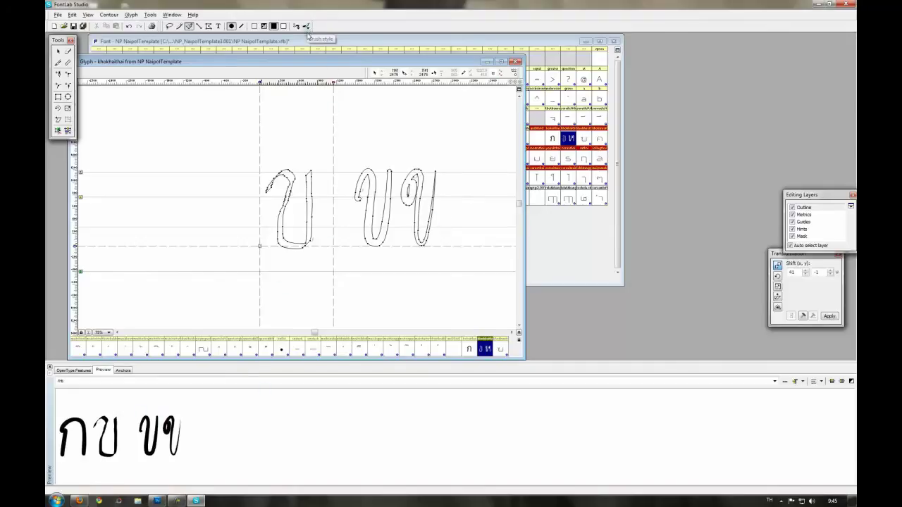
# Step: Delete all the trial ข outlines so the glyph is empty again
pyautogui.moveTo(342, 140); pyautogui.dragTo(454, 285)
pyautogui.press('Delete')
pyautogui.moveTo(367, 279); pyautogui.dragTo(225, 145)
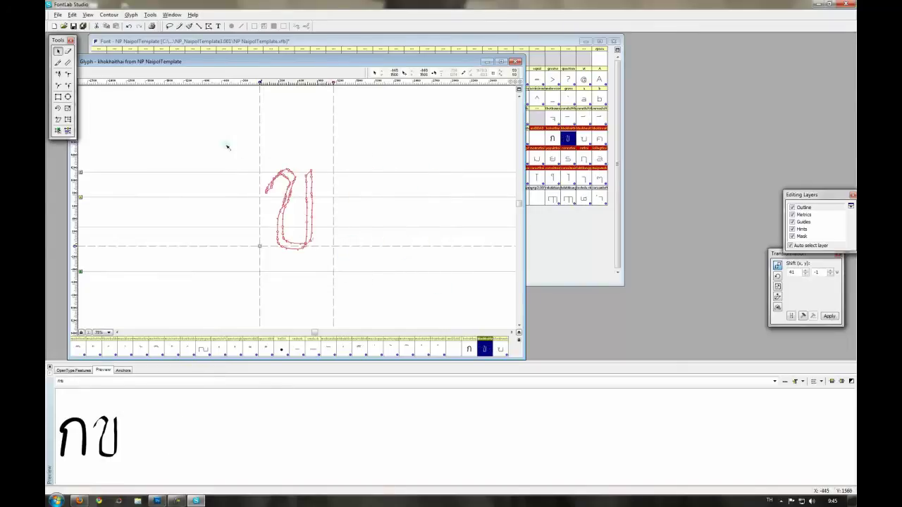
pyautogui.press('Delete')
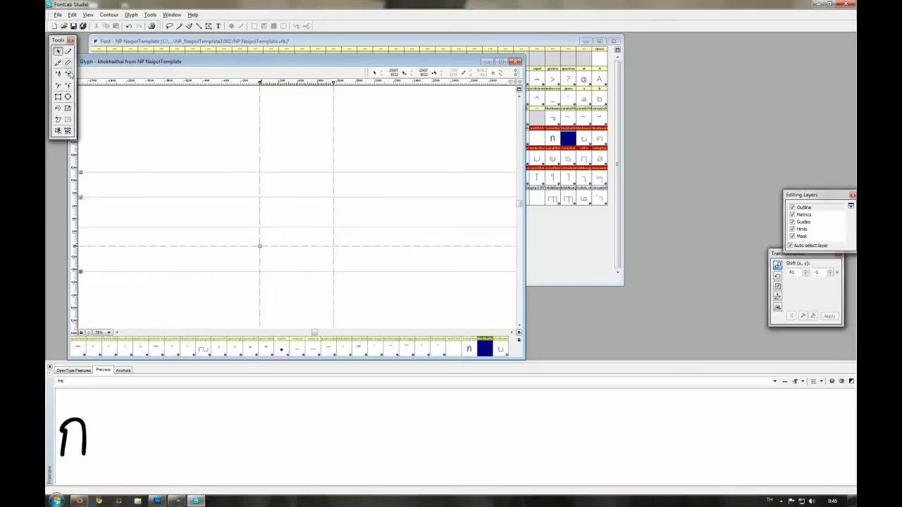
# Step: Move the glyph window clear of the tools palette and show the Grid layer
pyautogui.moveTo(215, 63); pyautogui.dragTo(234, 54)
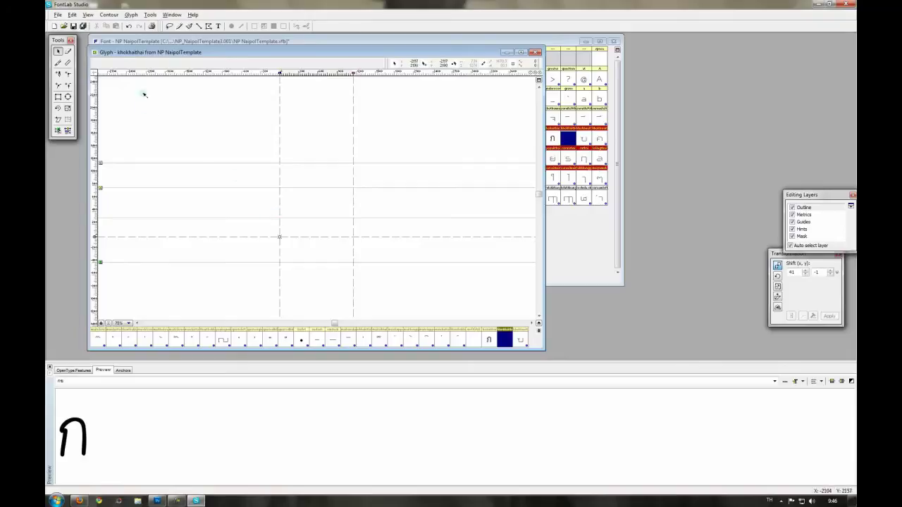
pyautogui.click(57, 15)
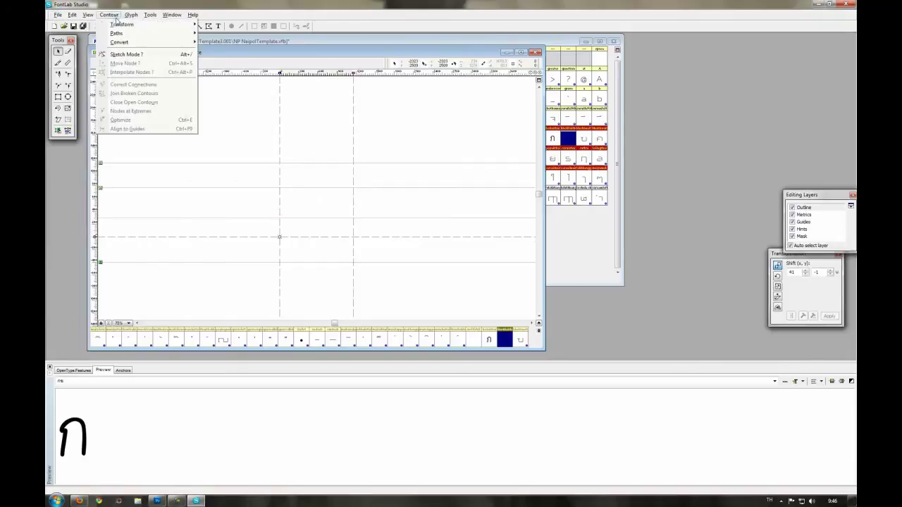
pyautogui.moveTo(90, 17)
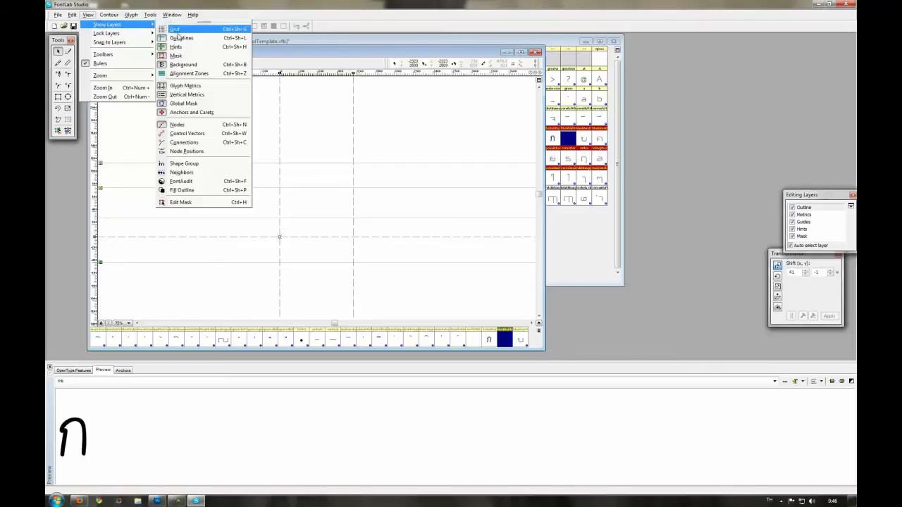
pyautogui.click(176, 29)
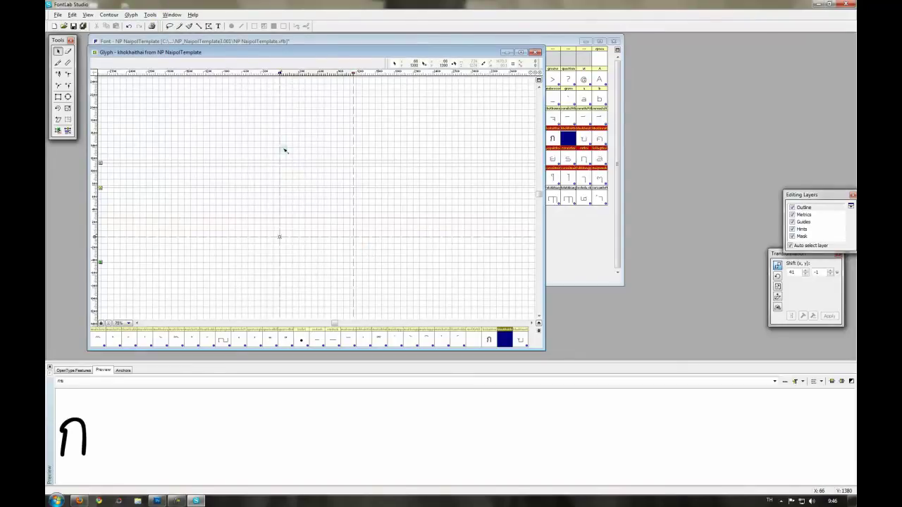
# Step: Build a blocky ข from overlapping rectangles on the grid: two vertical stems about 100 units wide, a base bar and a small upper-left head
pyautogui.scroll(2, 323, 255)
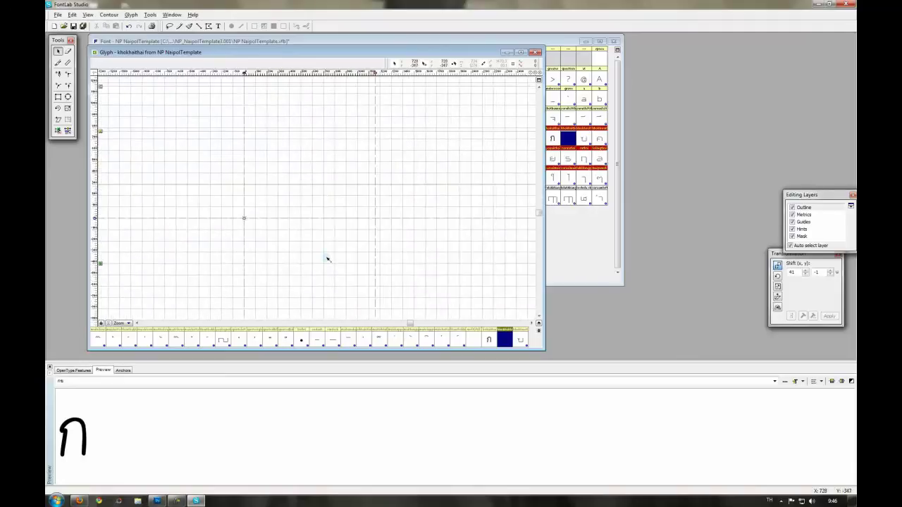
pyautogui.scroll(3, 317, 169)
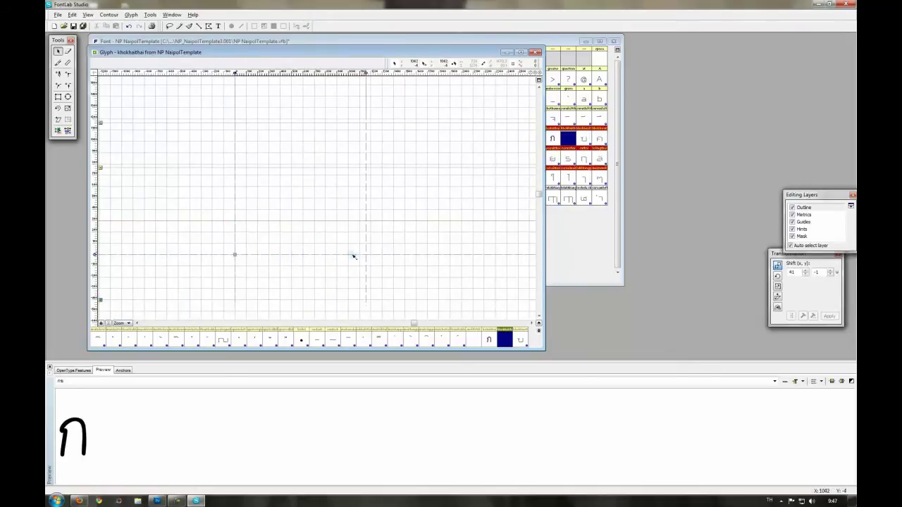
pyautogui.moveTo(287, 117)
pyautogui.mouseDown()
pyautogui.moveTo(288, 159)
pyautogui.moveTo(278, 94)
pyautogui.moveTo(280, 108)
pyautogui.mouseUp()
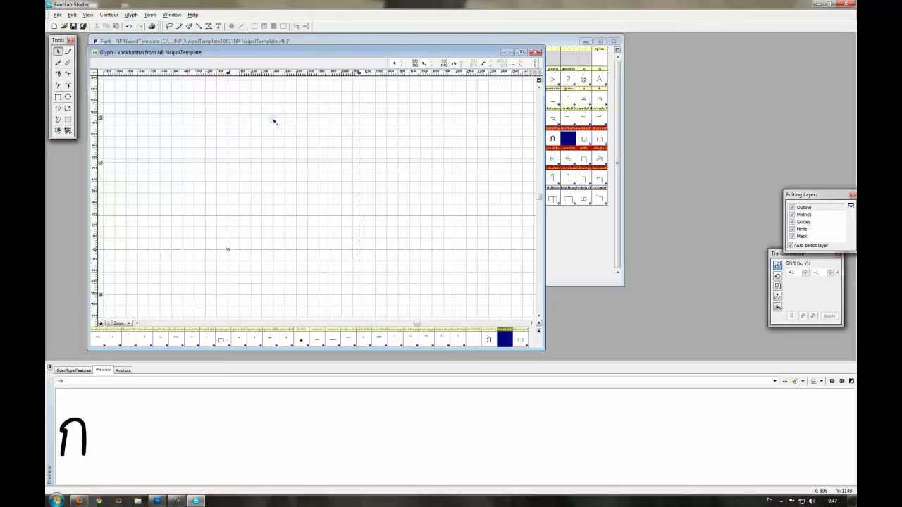
pyautogui.click(59, 97)
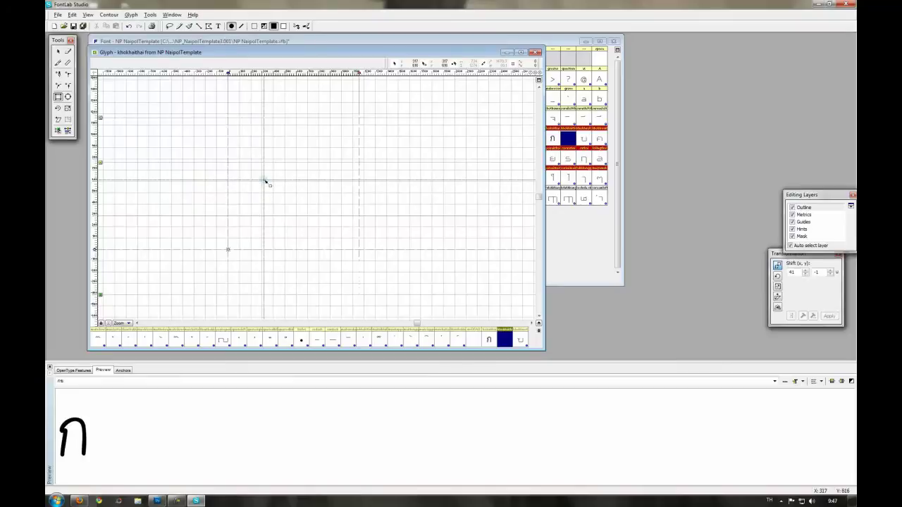
pyautogui.scroll(1, 266, 180)
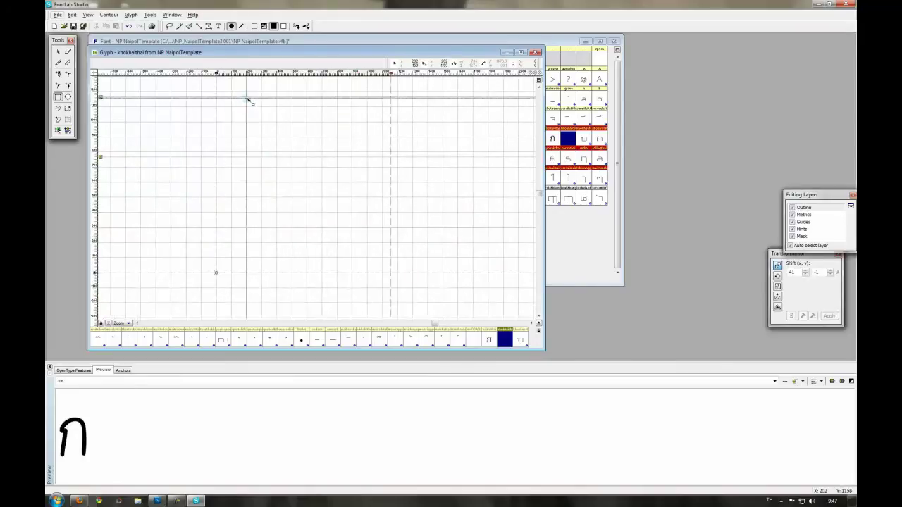
pyautogui.moveTo(247, 97)
pyautogui.mouseDown()
pyautogui.moveTo(266, 214)
pyautogui.moveTo(265, 276)
pyautogui.mouseUp()
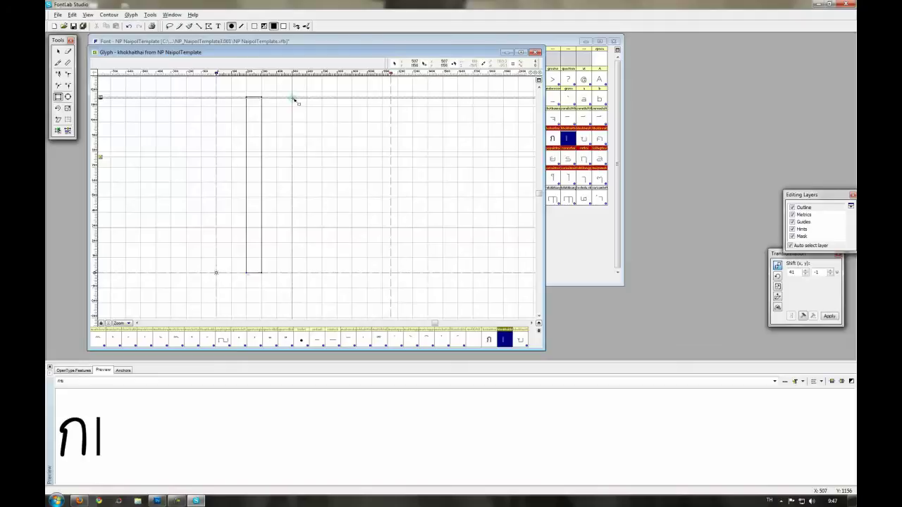
pyautogui.moveTo(293, 98); pyautogui.dragTo(309, 275)
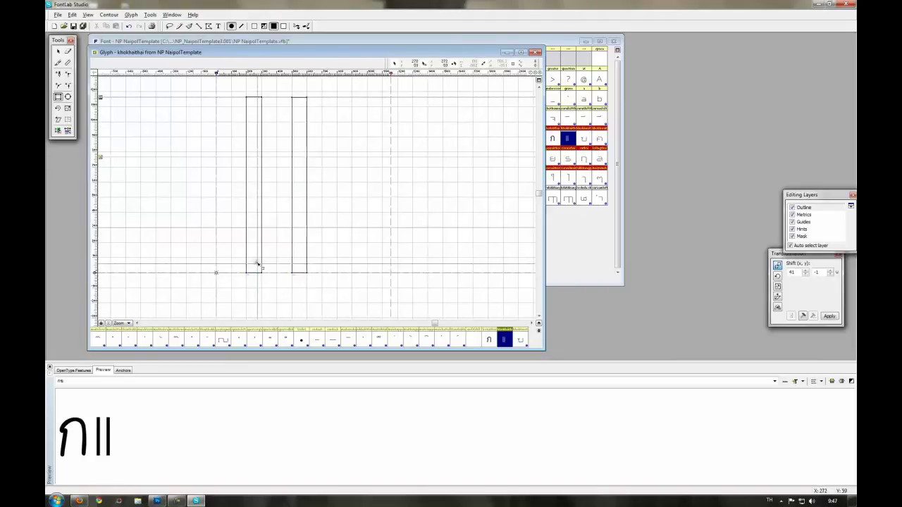
pyautogui.moveTo(250, 259); pyautogui.dragTo(299, 274)
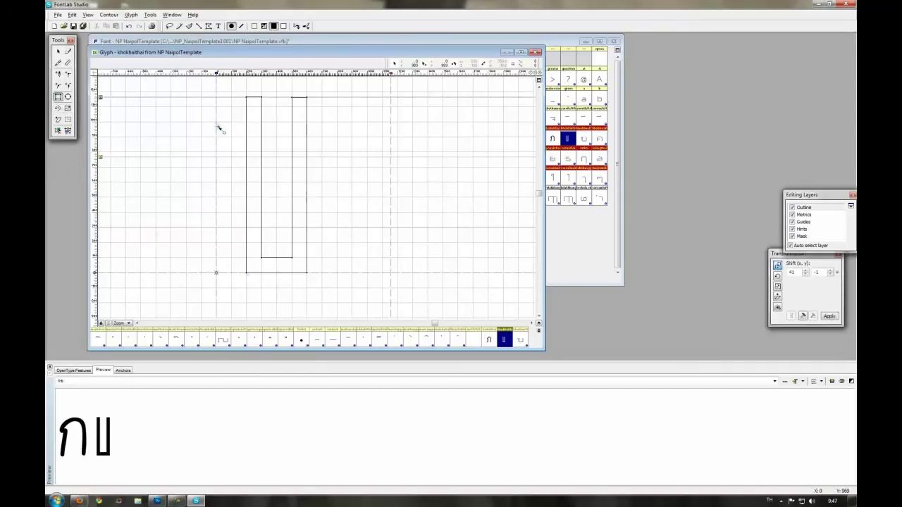
pyautogui.moveTo(248, 98); pyautogui.dragTo(232, 119)
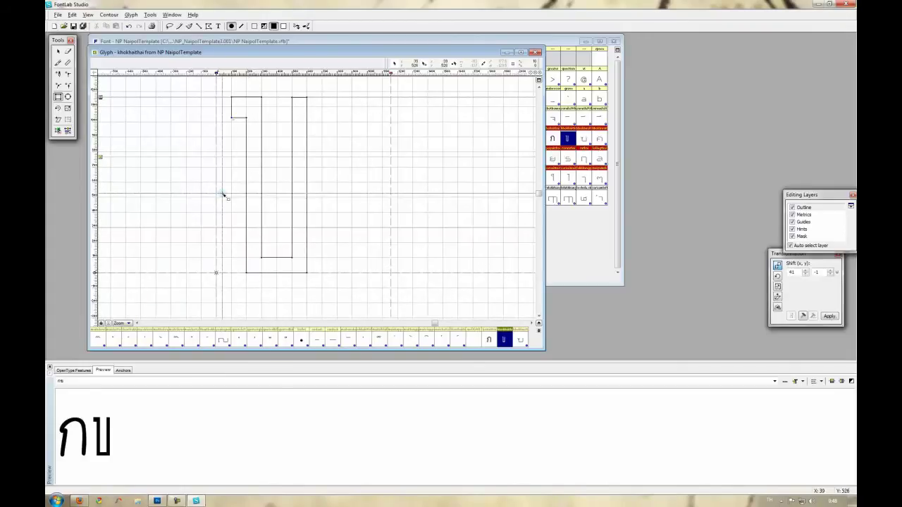
# Step: Add a node on the base at 300, 0 and move the outer lower-left corner node to 200, 100 to chamfer the corner
pyautogui.click(69, 74)
pyautogui.click(291, 233)
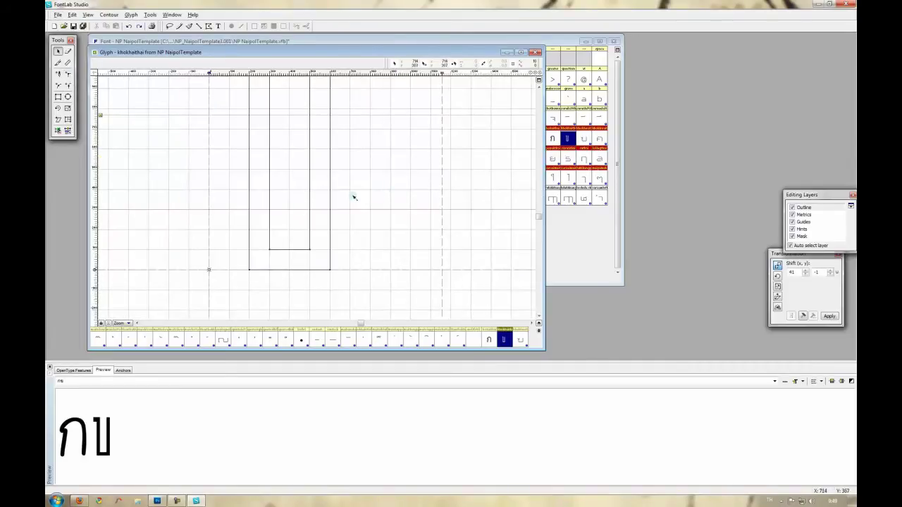
pyautogui.scroll(-1, 353, 198)
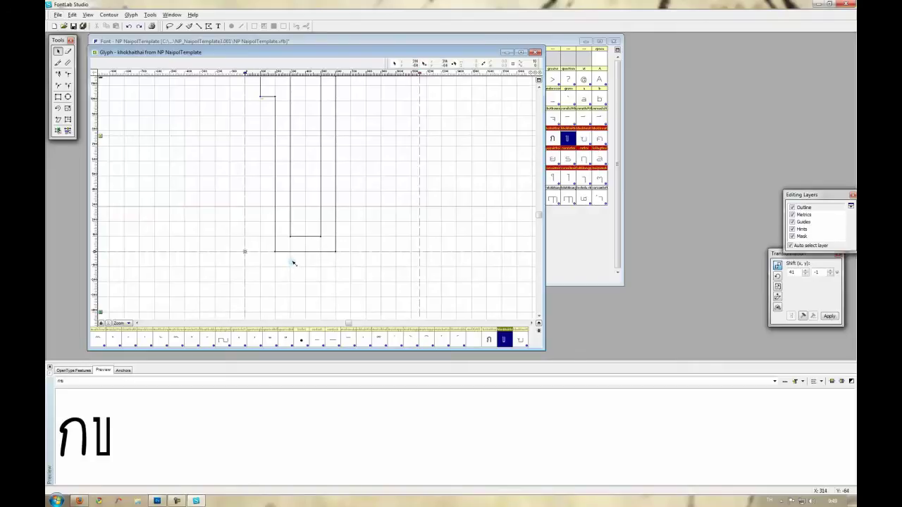
pyautogui.scroll(2, 294, 263)
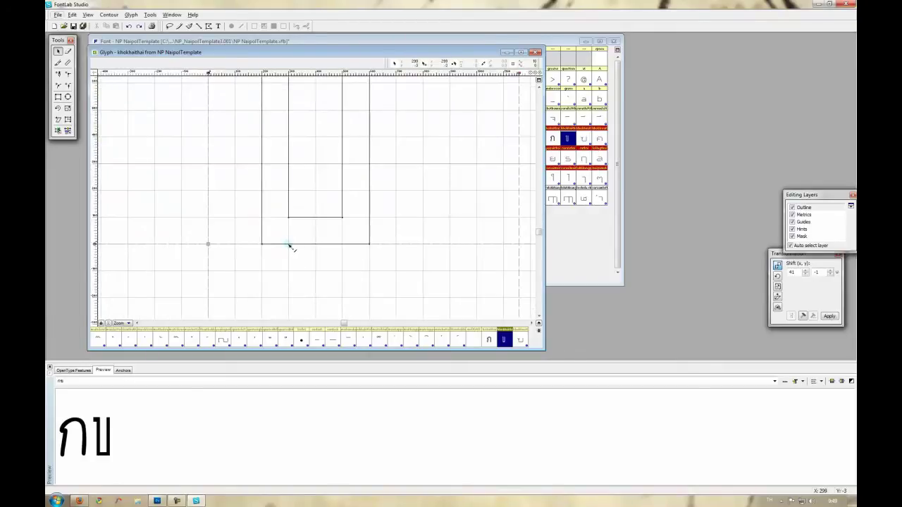
pyautogui.click(289, 245)
pyautogui.moveTo(289, 244); pyautogui.dragTo(290, 244)
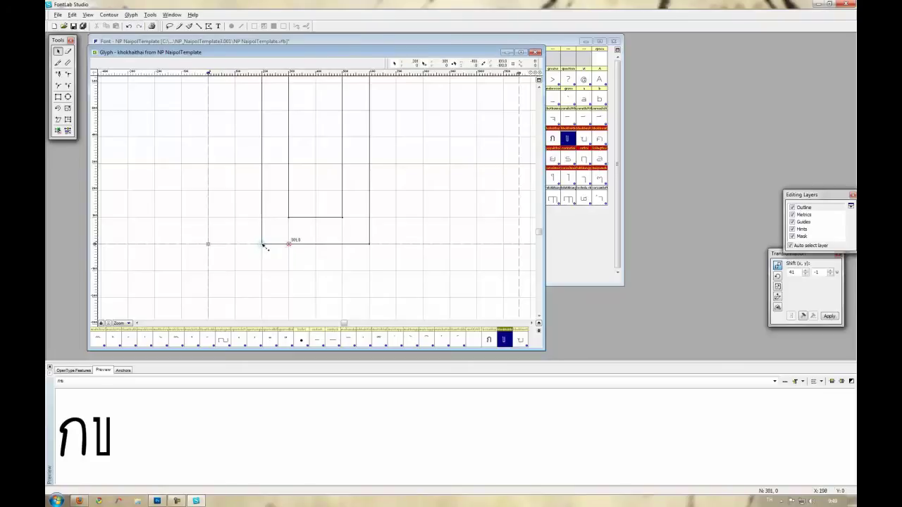
pyautogui.moveTo(264, 243); pyautogui.dragTo(263, 219)
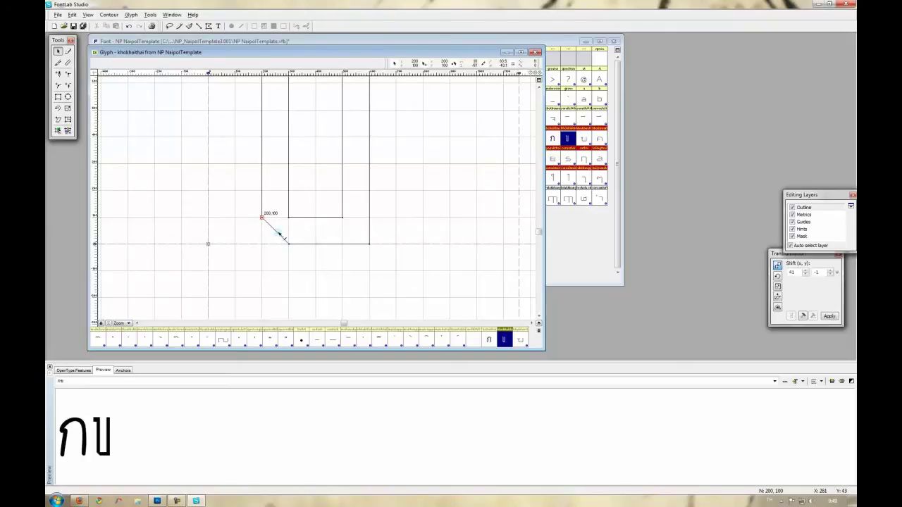
# Step: Bend the chamfer into a rounded outer corner and round the matching inner corner of the blocky ข
pyautogui.moveTo(280, 234)
pyautogui.mouseDown()
pyautogui.moveTo(268, 239)
pyautogui.moveTo(276, 232)
pyautogui.moveTo(289, 244)
pyautogui.mouseUp()
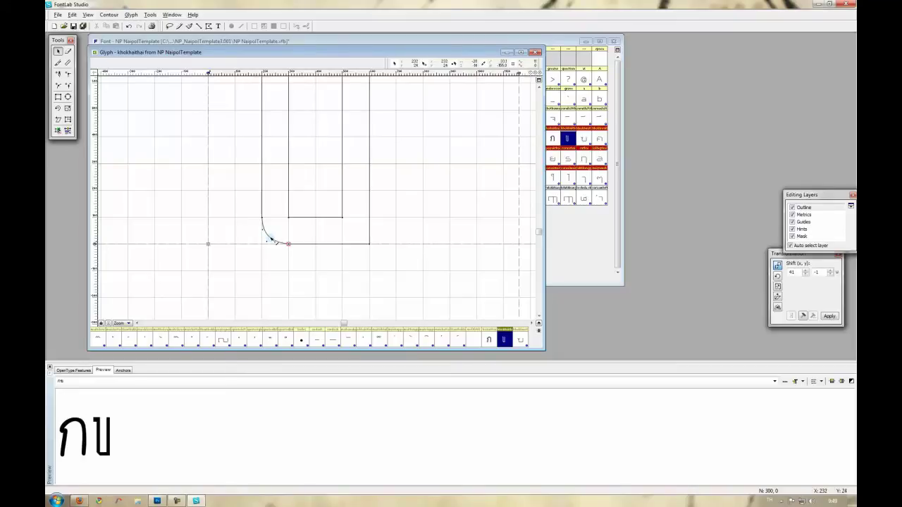
pyautogui.click(268, 242)
pyautogui.moveTo(268, 243); pyautogui.dragTo(303, 209)
pyautogui.scroll(-2, 304, 205)
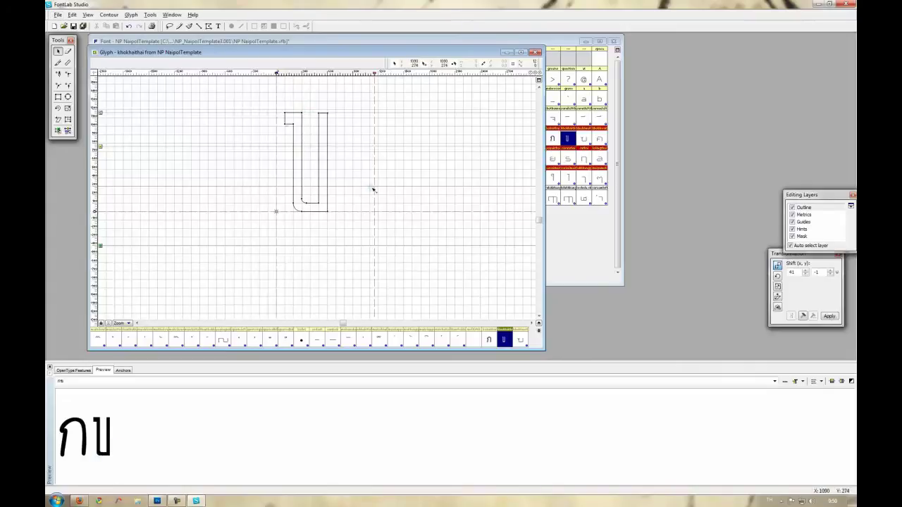
# Step: Hide the Grid layer in the glyph window
pyautogui.click(87, 15)
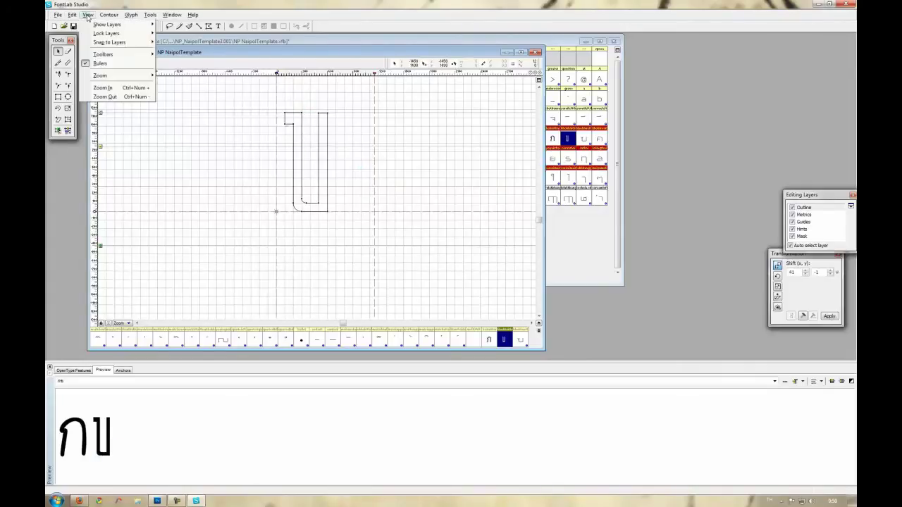
pyautogui.moveTo(99, 24)
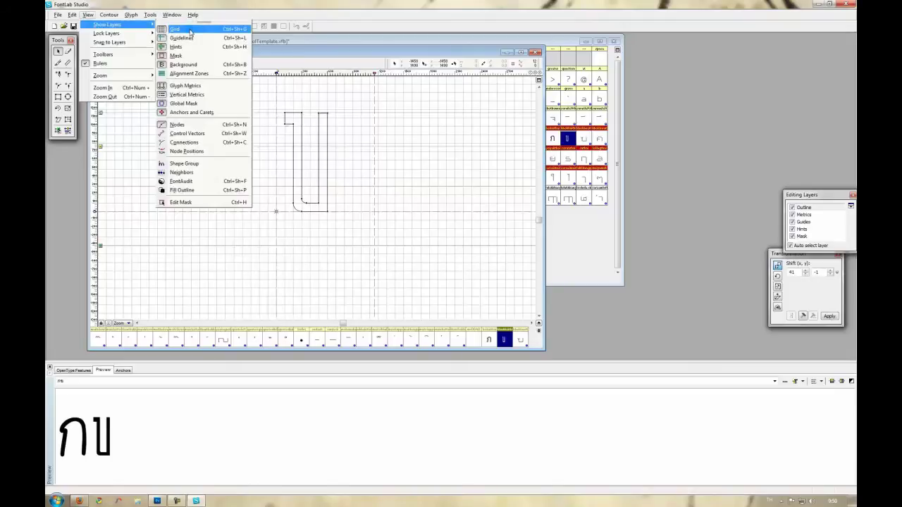
pyautogui.click(192, 32)
# Step: Move the right and left side bearing lines in close to the blocky ข outline
pyautogui.moveTo(374, 155); pyautogui.dragTo(336, 159)
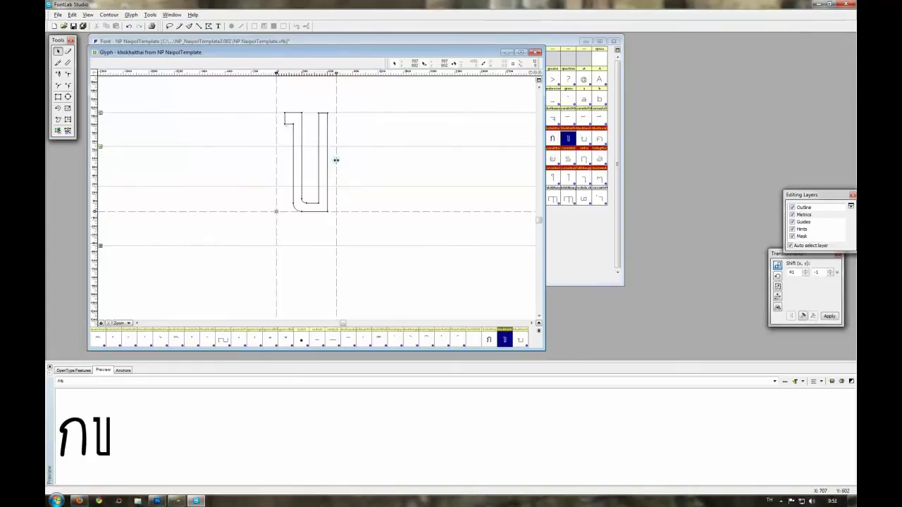
pyautogui.moveTo(276, 161); pyautogui.dragTo(282, 162)
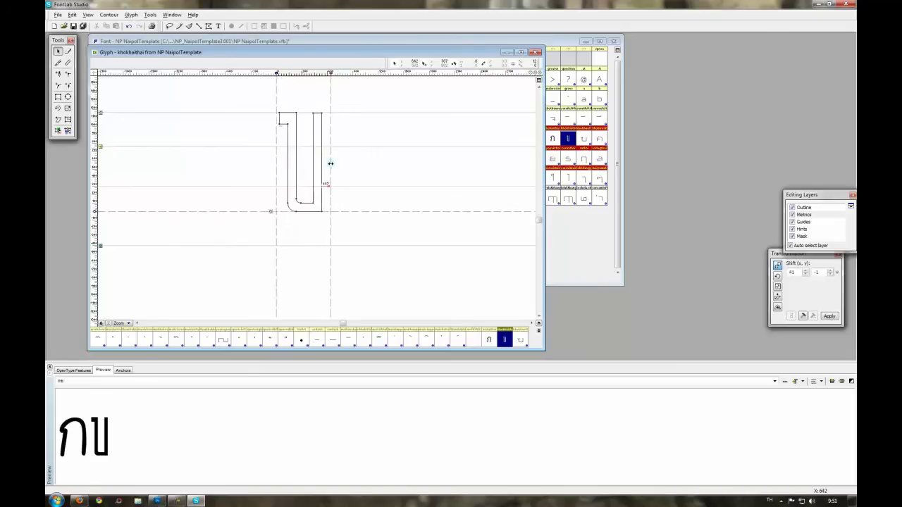
pyautogui.moveTo(276, 164); pyautogui.dragTo(278, 165)
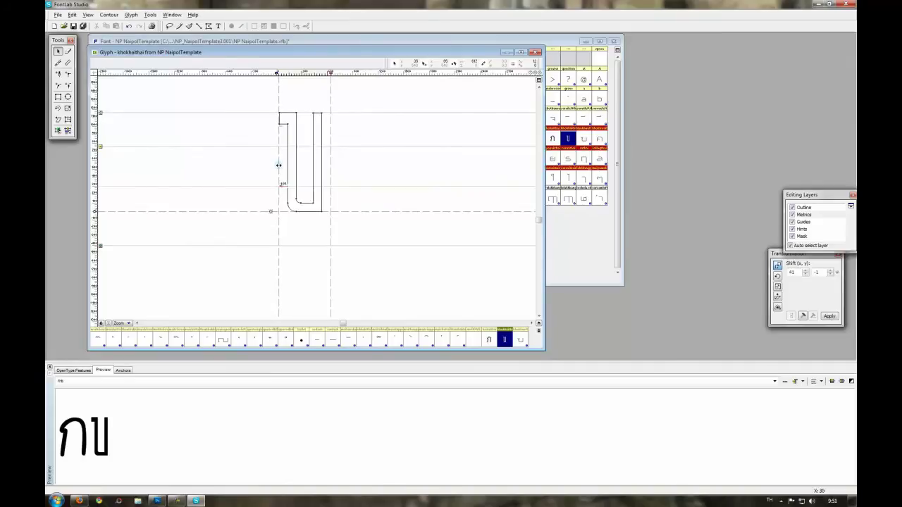
pyautogui.moveTo(278, 165); pyautogui.dragTo(278, 165)
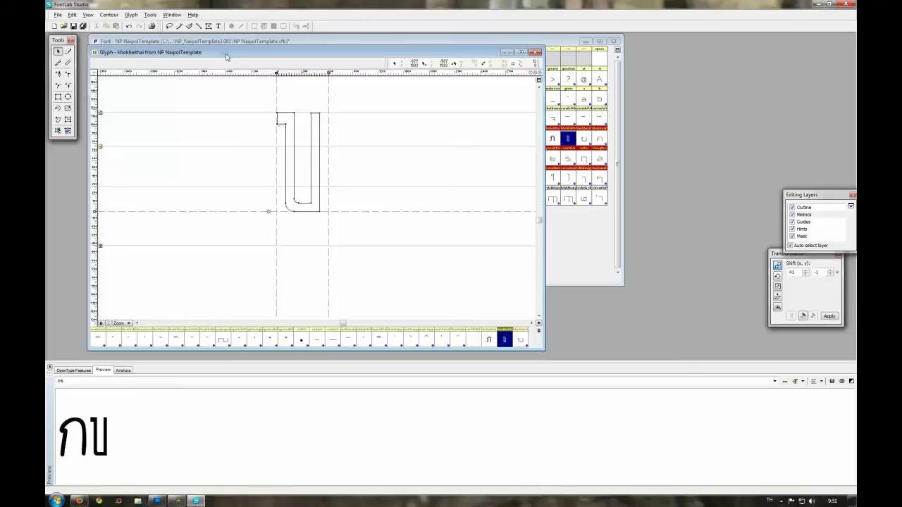
# Step: Paint a looped ข with the brush, outside the right side bearing
pyautogui.click(188, 26)
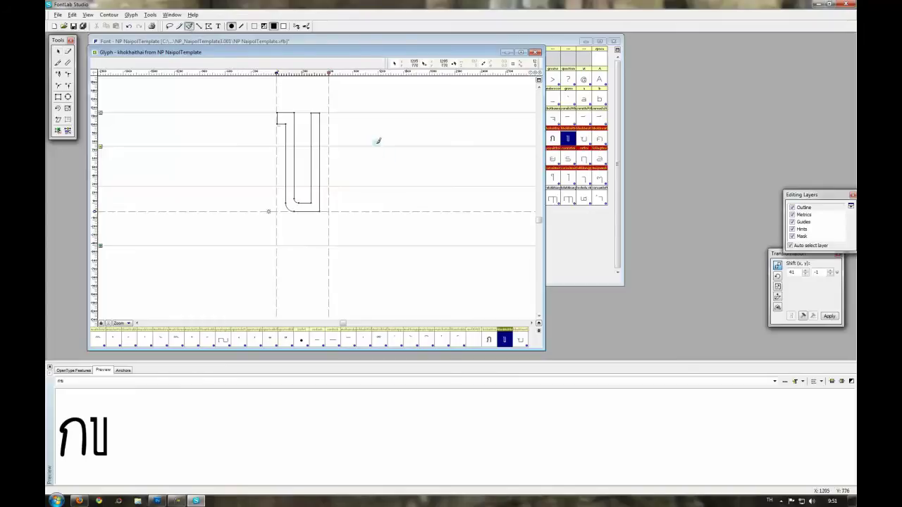
pyautogui.moveTo(373, 129)
pyautogui.mouseDown()
pyautogui.moveTo(383, 191)
pyautogui.moveTo(397, 206)
pyautogui.moveTo(408, 113)
pyautogui.mouseUp()
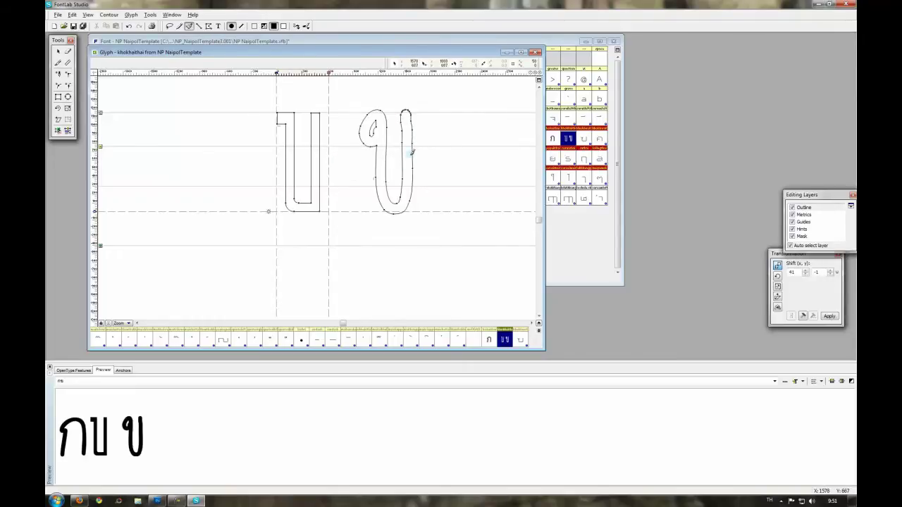
# Step: Remove the surplus nodes along the upper right stem of the brushed ข
pyautogui.click(60, 50)
pyautogui.scroll(2, 449, 144)
pyautogui.scroll(-1, 449, 143)
pyautogui.scroll(1, 449, 143)
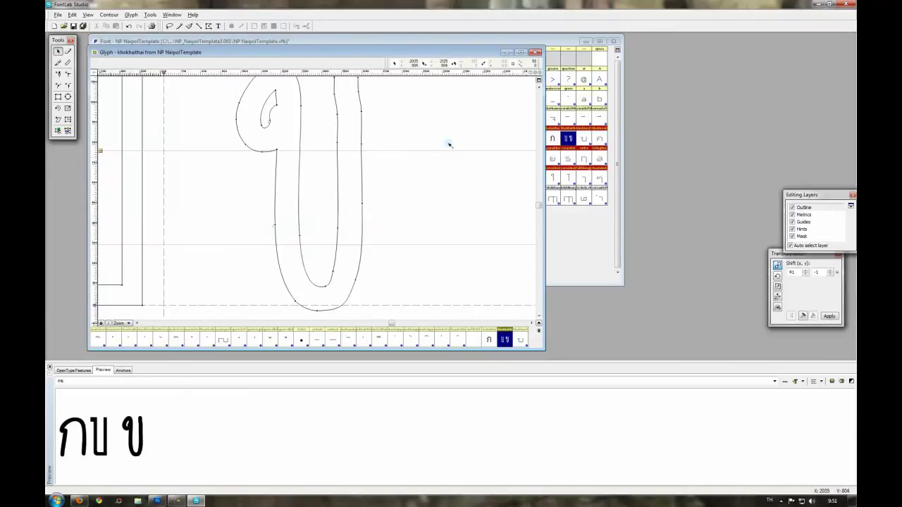
pyautogui.moveTo(380, 100); pyautogui.dragTo(323, 158)
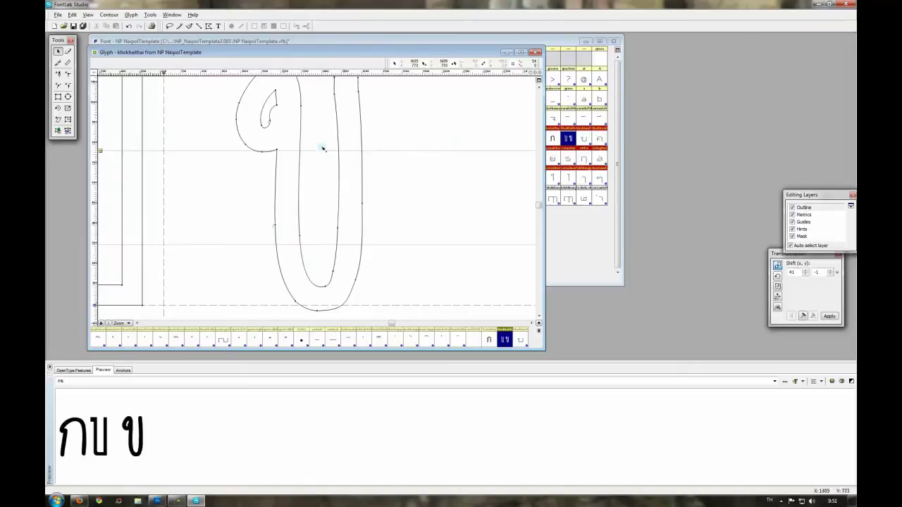
pyautogui.scroll(2, 315, 121)
pyautogui.moveTo(380, 146); pyautogui.dragTo(342, 145)
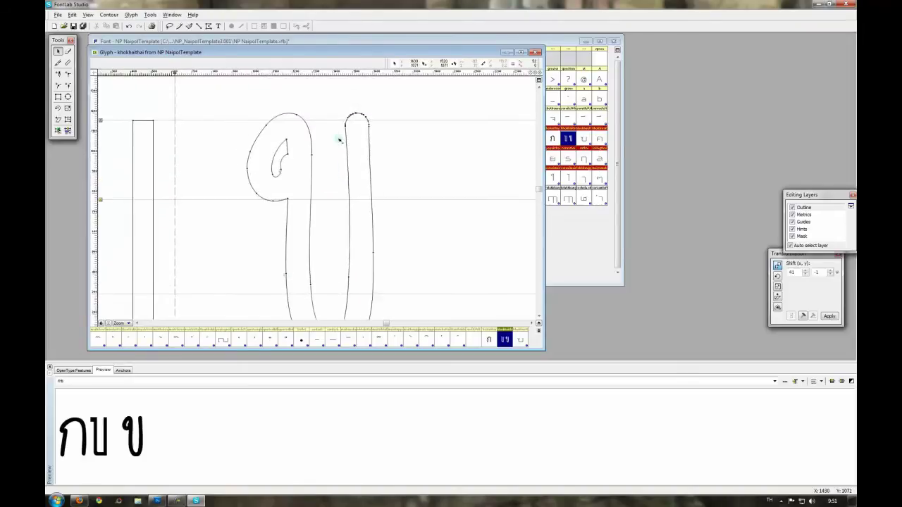
# Step: Delete the surplus nodes on the left of the brushed ข's head loop and smooth the outer curve there
pyautogui.scroll(1, 277, 178)
pyautogui.moveTo(240, 121); pyautogui.dragTo(204, 169)
pyautogui.press('Delete')
pyautogui.moveTo(235, 140); pyautogui.dragTo(222, 140)
# Step: Round the pointed top of the head loop's inner contour by adjusting the curve handles around its top node
pyautogui.scroll(4, 296, 115)
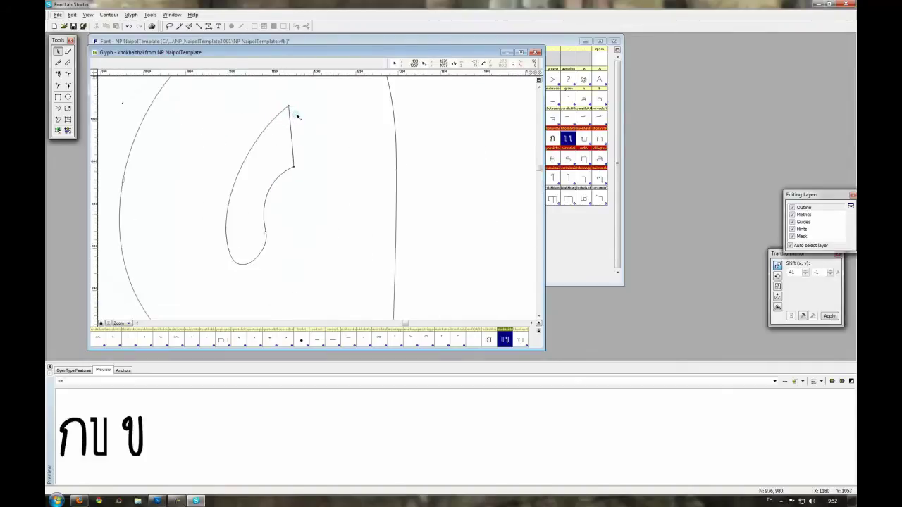
pyautogui.click(315, 129)
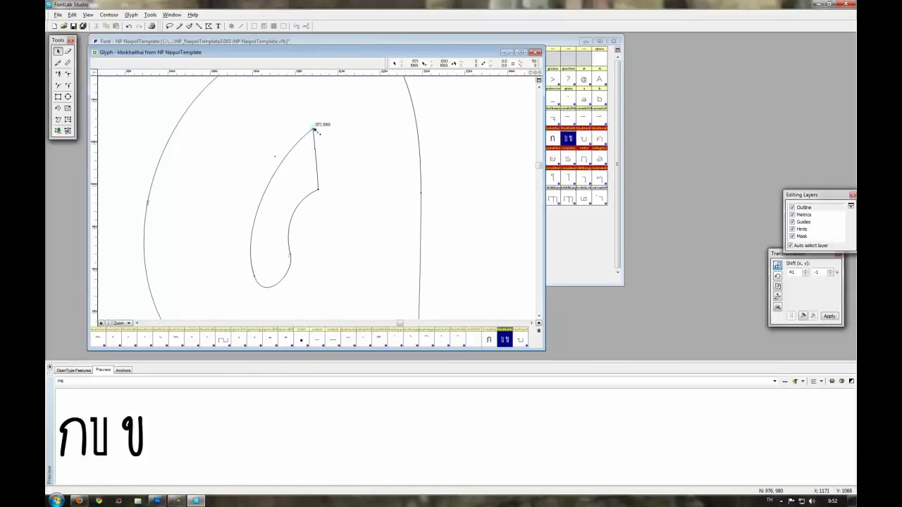
pyautogui.moveTo(316, 150); pyautogui.dragTo(247, 143)
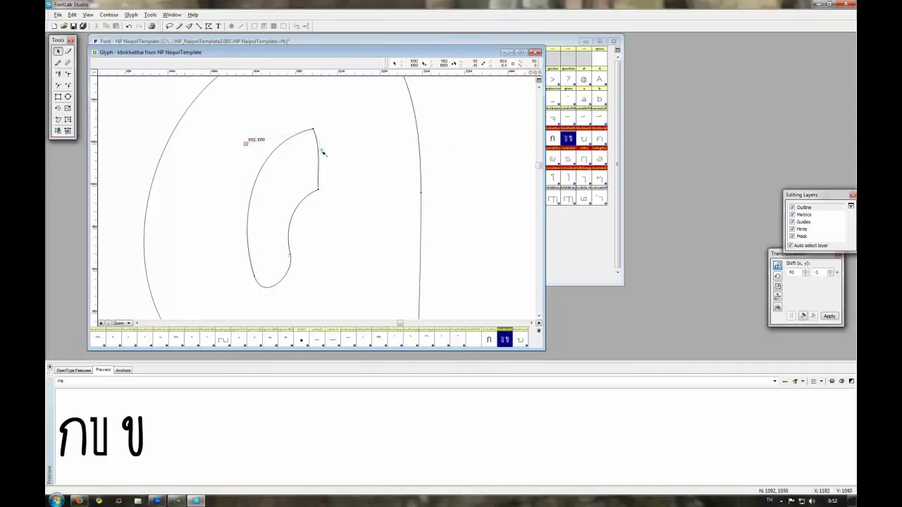
pyautogui.moveTo(323, 150)
pyautogui.mouseDown()
pyautogui.moveTo(339, 137)
pyautogui.moveTo(325, 147)
pyautogui.mouseUp()
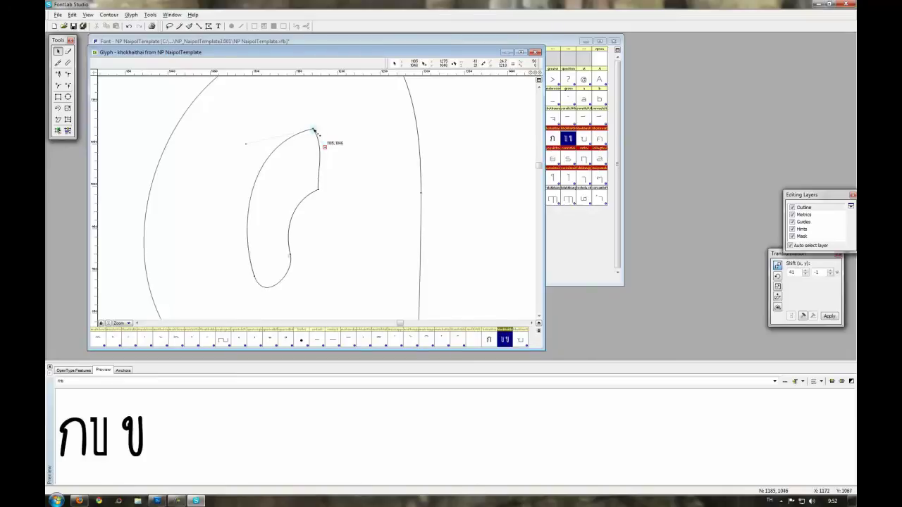
pyautogui.moveTo(315, 131); pyautogui.dragTo(313, 128)
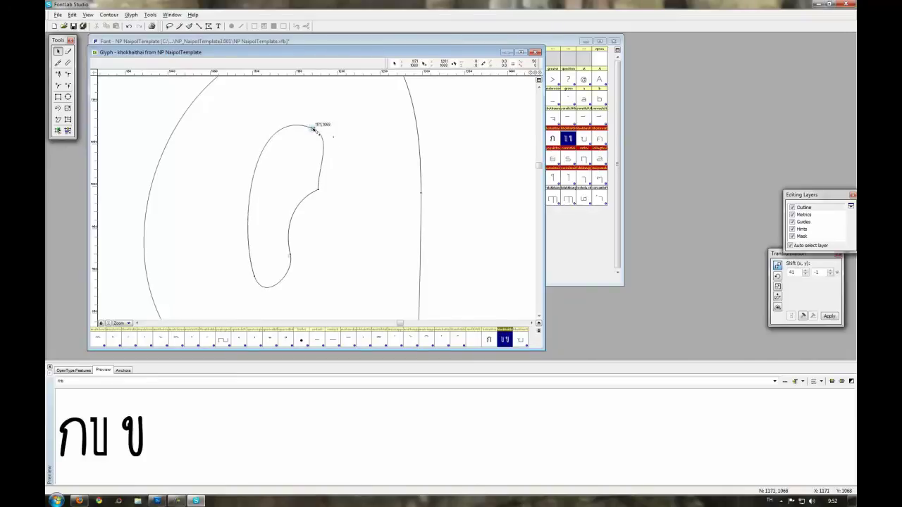
pyautogui.moveTo(249, 103); pyautogui.dragTo(250, 153)
pyautogui.click(314, 129)
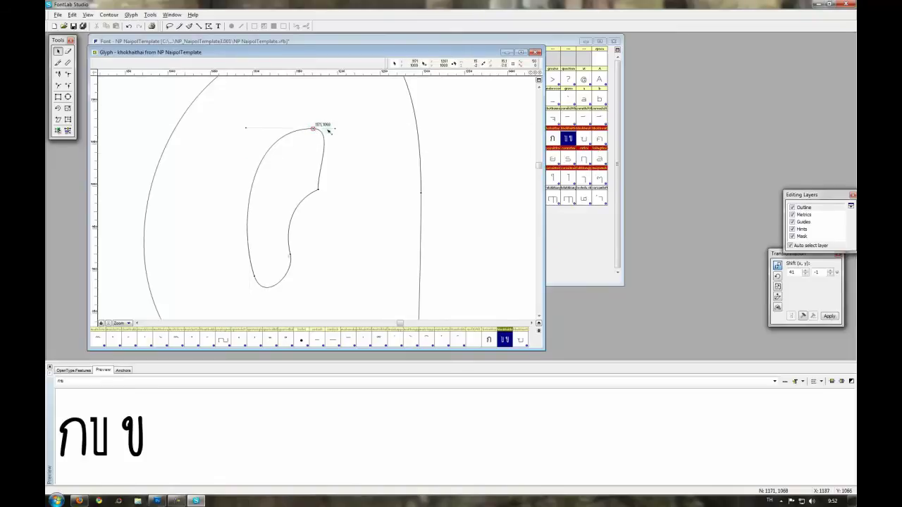
pyautogui.moveTo(336, 130)
pyautogui.mouseDown()
pyautogui.moveTo(337, 141)
pyautogui.moveTo(341, 132)
pyautogui.mouseUp()
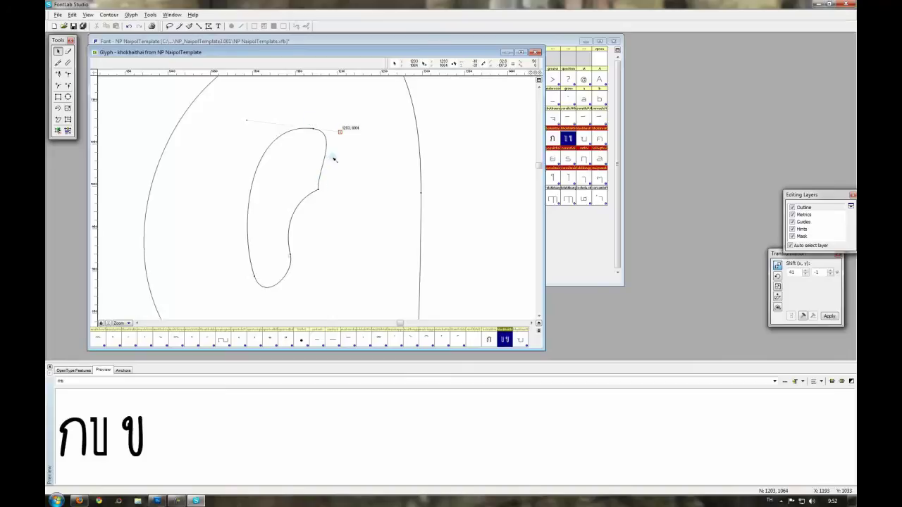
# Step: Smooth the outer curve of the head loop, moving its right-hand node to 1315, 993
pyautogui.scroll(-2, 451, 202)
pyautogui.moveTo(451, 203); pyautogui.dragTo(425, 210)
pyautogui.moveTo(303, 120)
pyautogui.mouseDown()
pyautogui.moveTo(276, 92)
pyautogui.moveTo(286, 105)
pyautogui.mouseUp()
pyautogui.moveTo(395, 176); pyautogui.dragTo(404, 178)
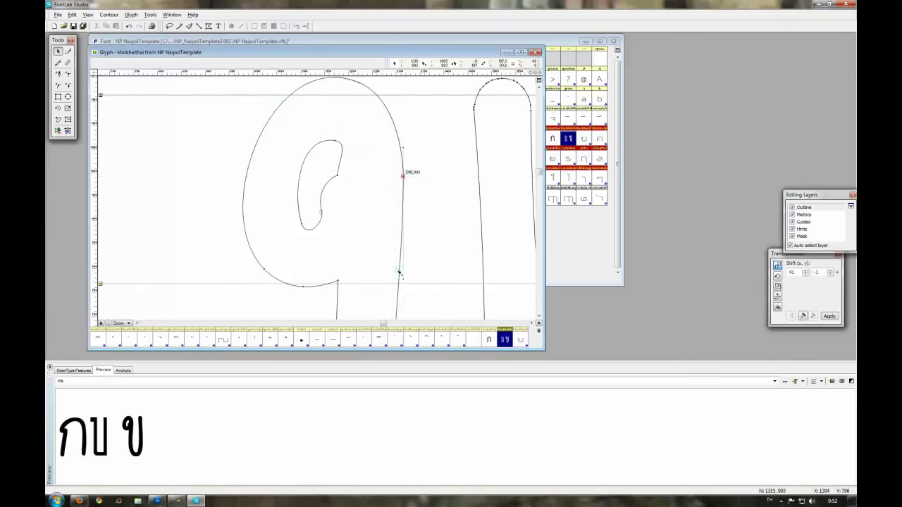
# Step: Try moving the outer stem edge below the head loop's right-hand node inward, checking the shape in an enlarged preview
pyautogui.moveTo(403, 280); pyautogui.dragTo(394, 278)
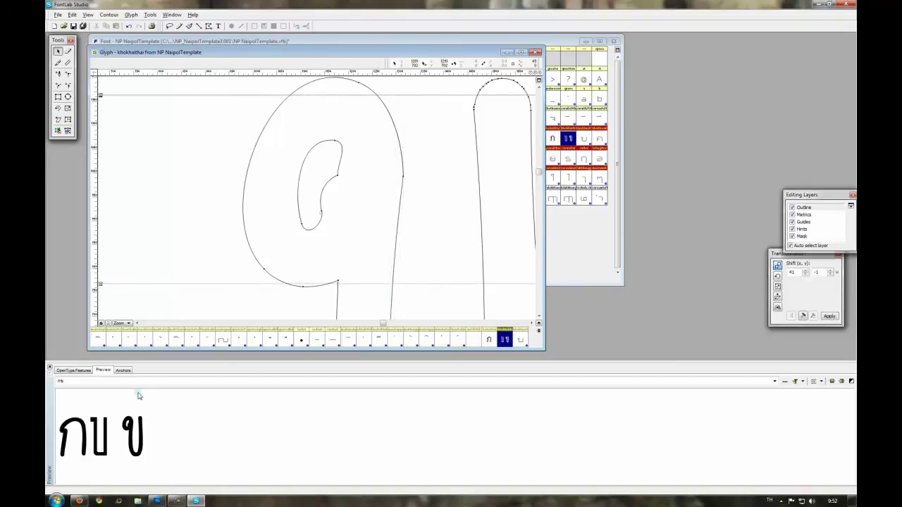
pyautogui.moveTo(145, 357); pyautogui.dragTo(145, 210)
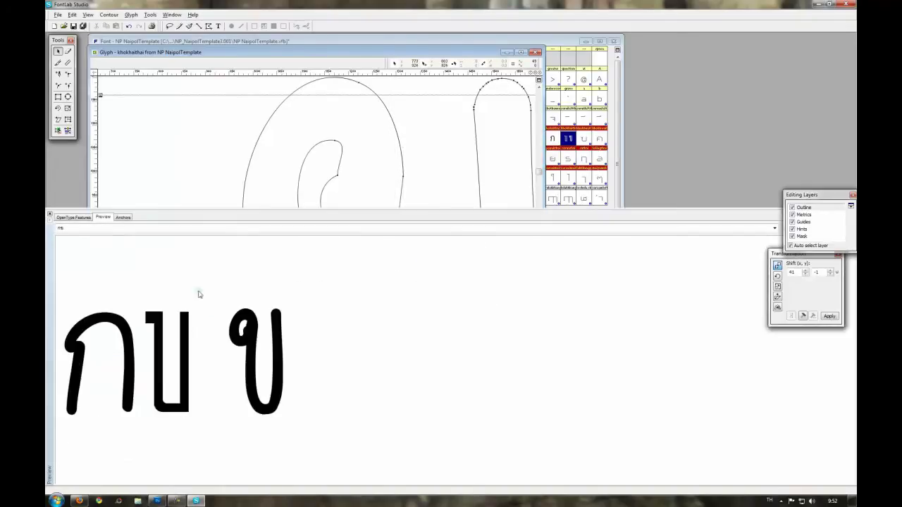
pyautogui.click(260, 330)
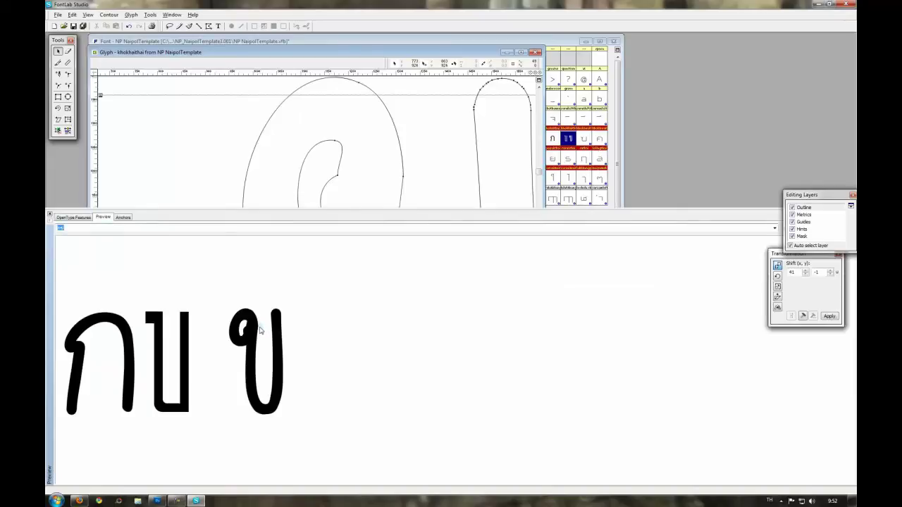
pyautogui.moveTo(305, 210); pyautogui.dragTo(303, 260)
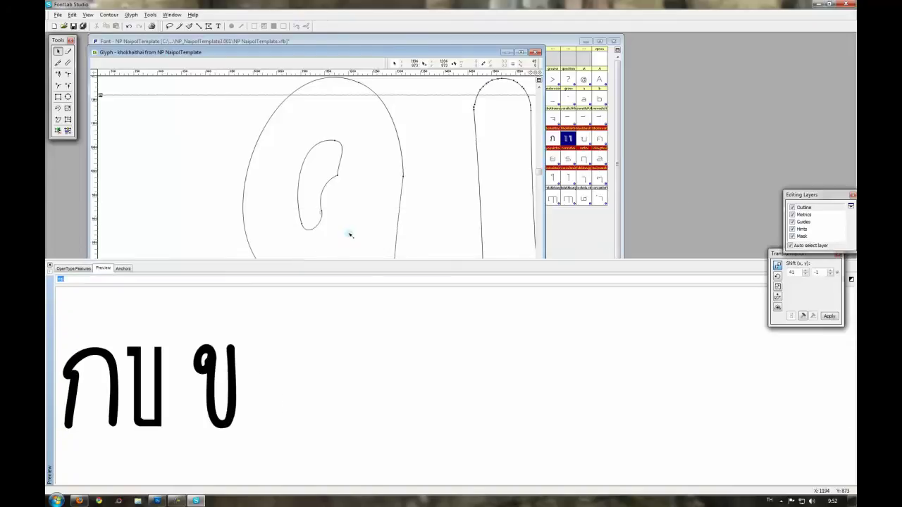
pyautogui.moveTo(402, 176); pyautogui.dragTo(403, 178)
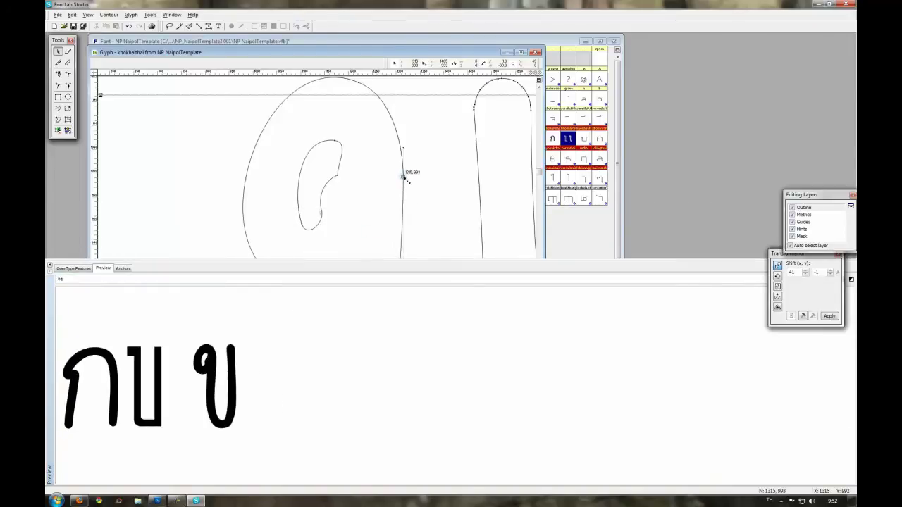
# Step: Compare the brushed ข with the neighbouring letters in an enlarged preview, then restore the glyph editing area
pyautogui.moveTo(255, 259); pyautogui.dragTo(260, 169)
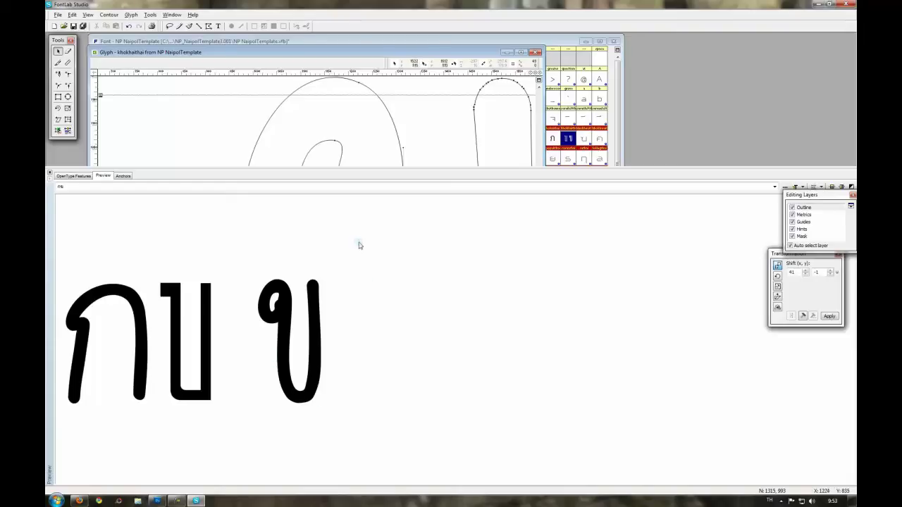
pyautogui.moveTo(355, 168); pyautogui.dragTo(338, 288)
pyautogui.scroll(-2, 416, 169)
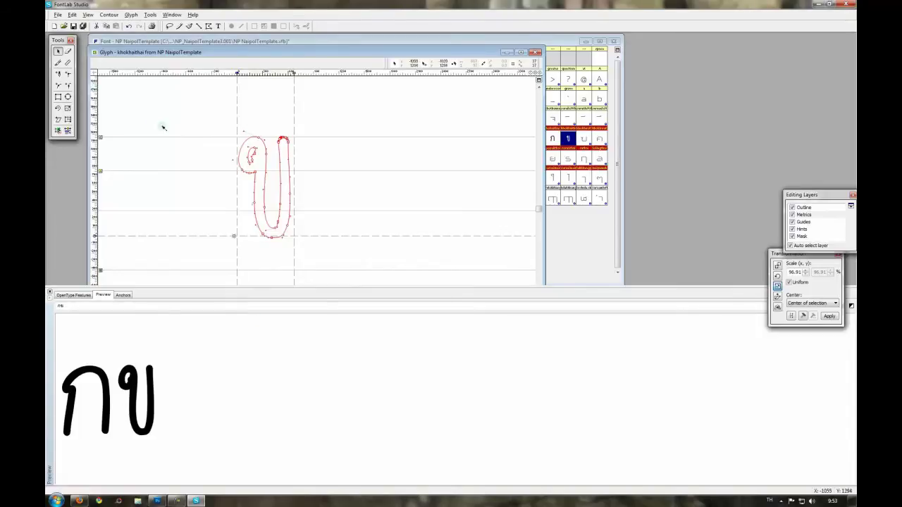
# Step: Open the font information and set the family name to Layiji Tutorial
pyautogui.moveTo(143, 49); pyautogui.dragTo(147, 51)
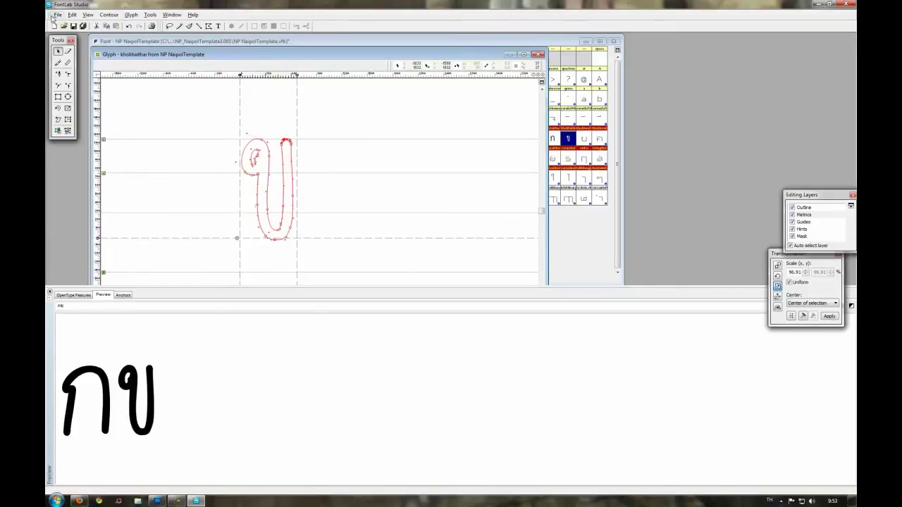
pyautogui.click(57, 16)
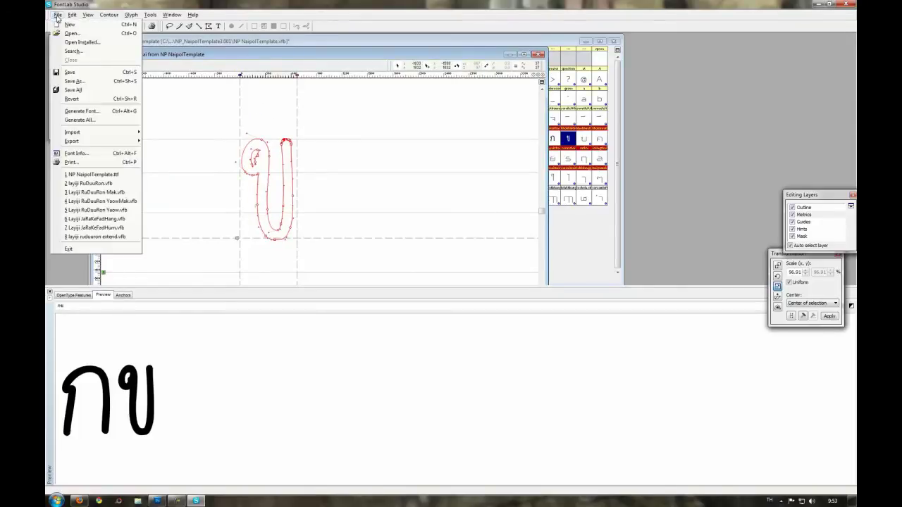
pyautogui.click(96, 154)
pyautogui.moveTo(389, 176); pyautogui.dragTo(167, 47)
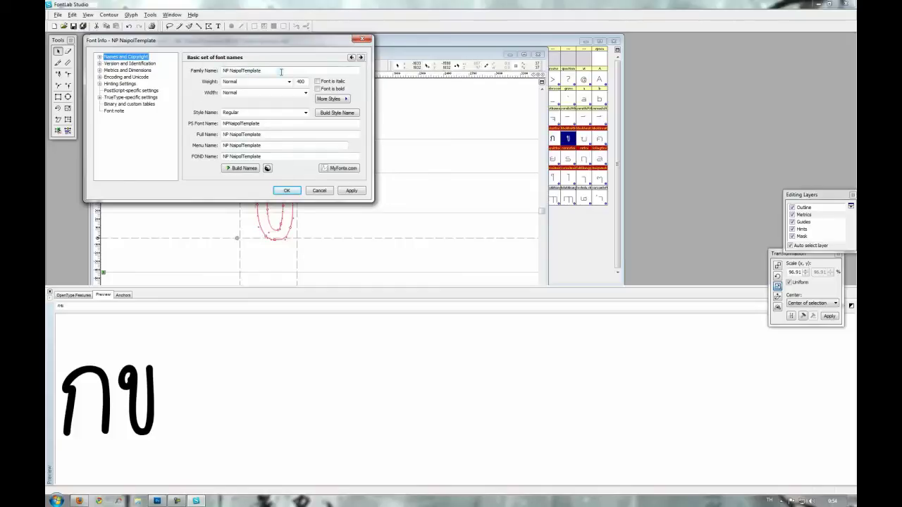
pyautogui.moveTo(281, 72); pyautogui.dragTo(211, 73)
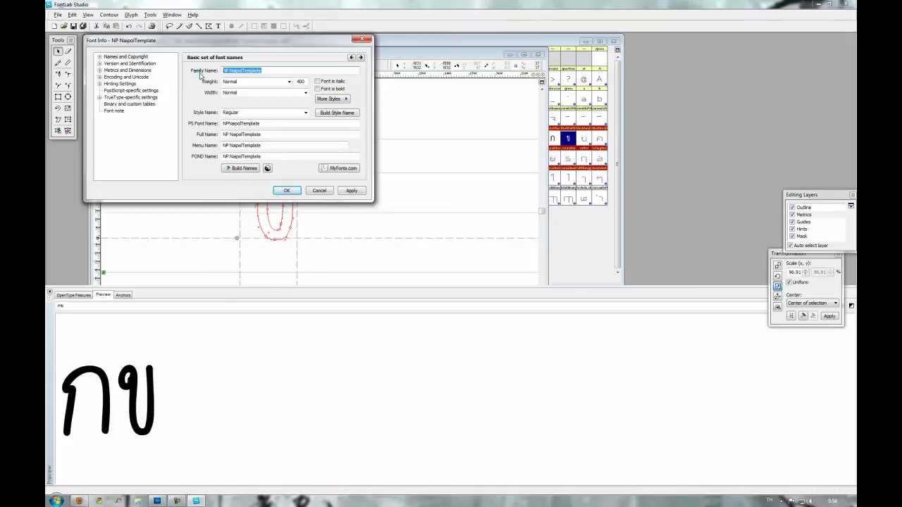
pyautogui.write('ayiji Tutorial')
# Step: Review the weight choices and build the PS, full, menu and FOND names from the new family name
pyautogui.click(289, 82)
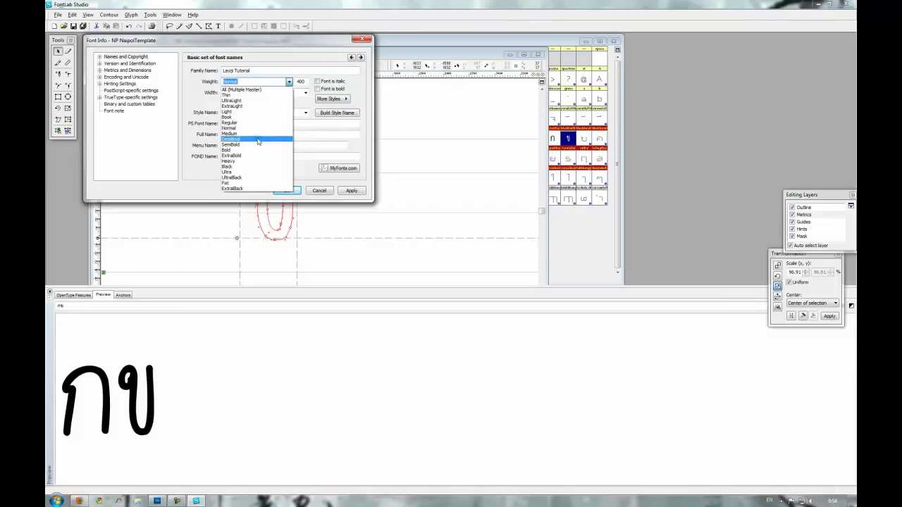
pyautogui.click(351, 83)
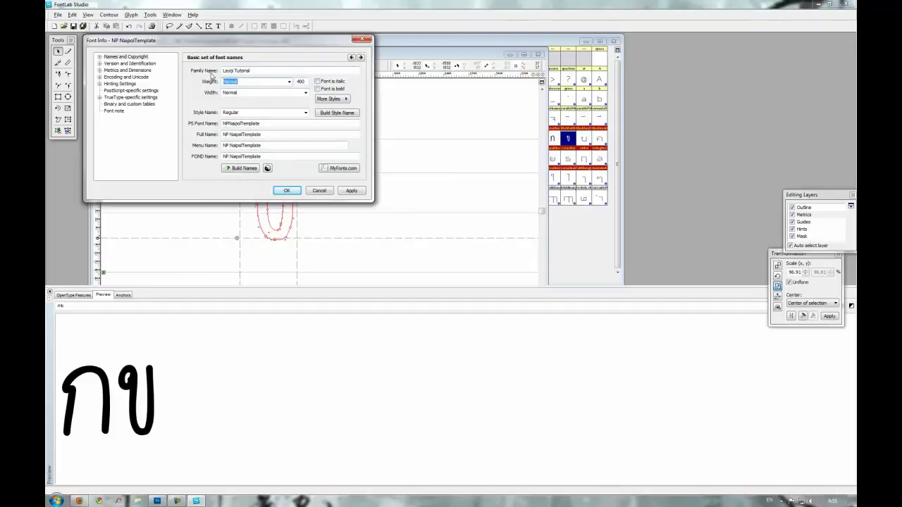
pyautogui.click(238, 170)
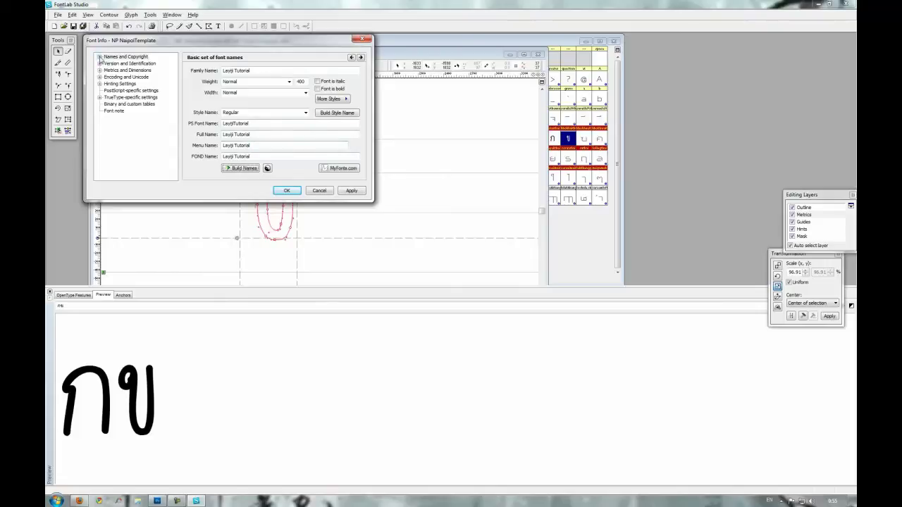
# Step: Build the OpenType-specific family, style and Mac names for the font
pyautogui.click(99, 58)
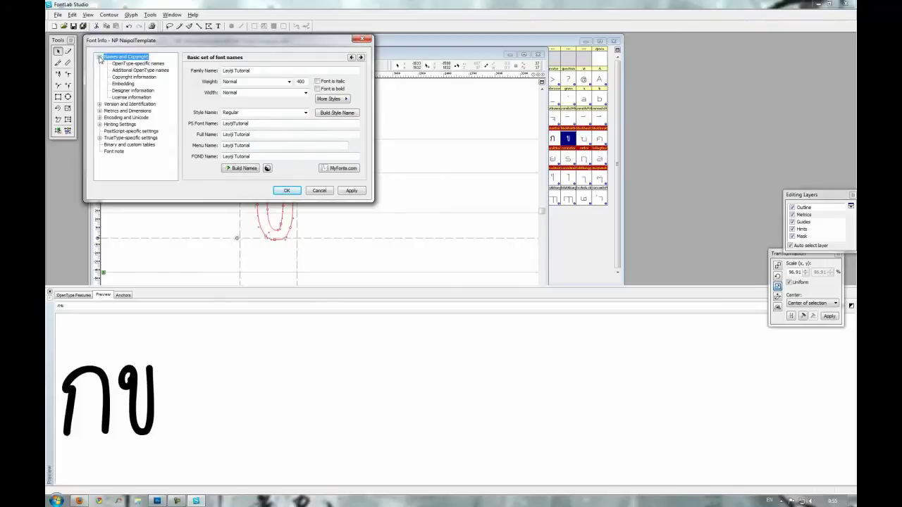
pyautogui.click(138, 64)
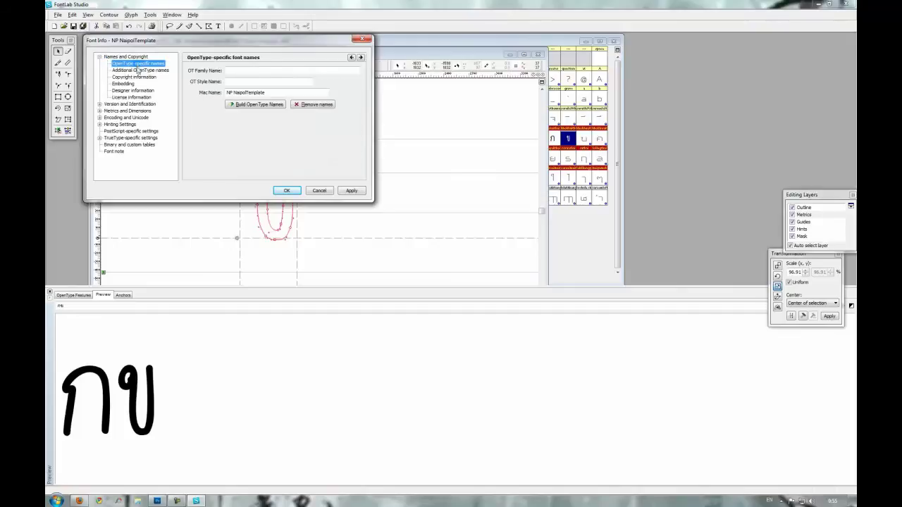
pyautogui.click(242, 104)
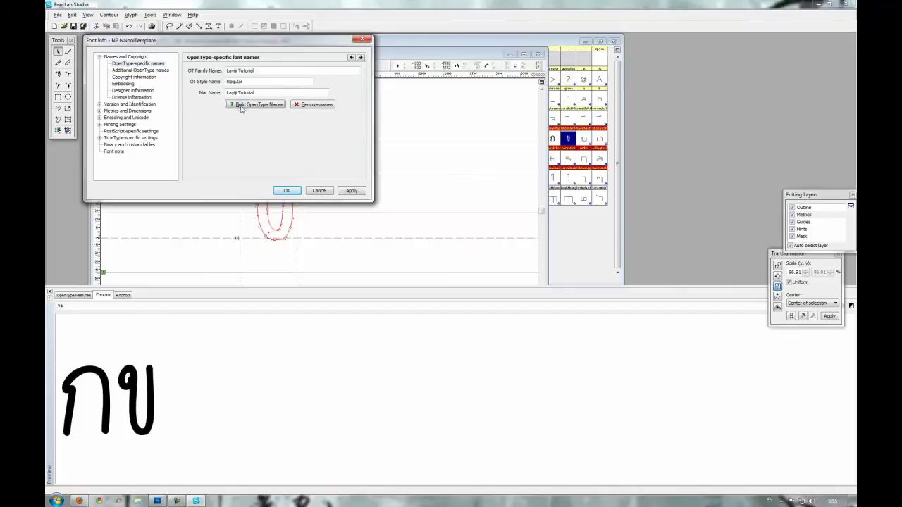
# Step: In the copyright information, set the creation year to 2011 and the creator to Layiji, and build the copyright and trademark records
pyautogui.click(125, 71)
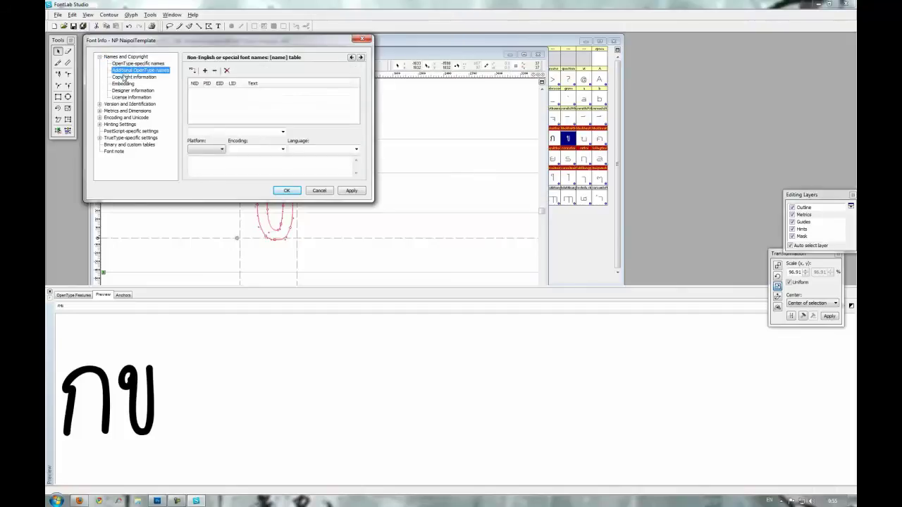
pyautogui.click(134, 77)
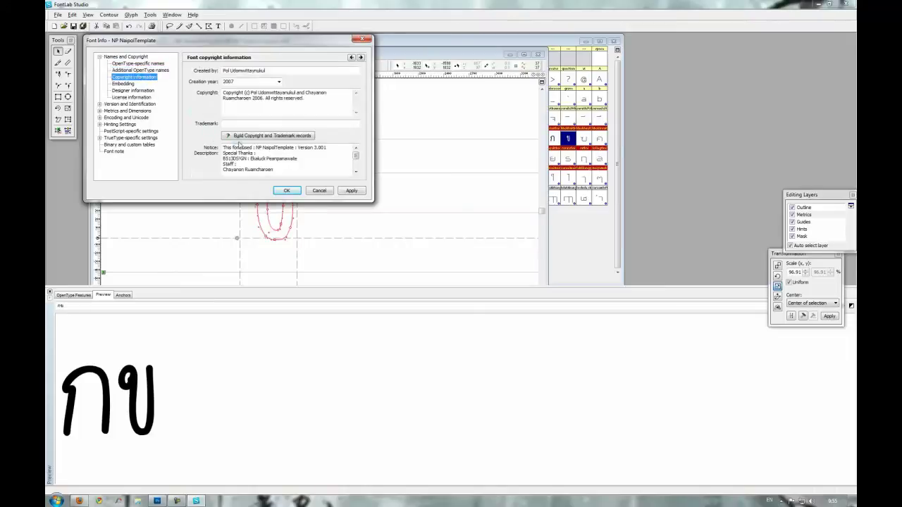
pyautogui.click(279, 82)
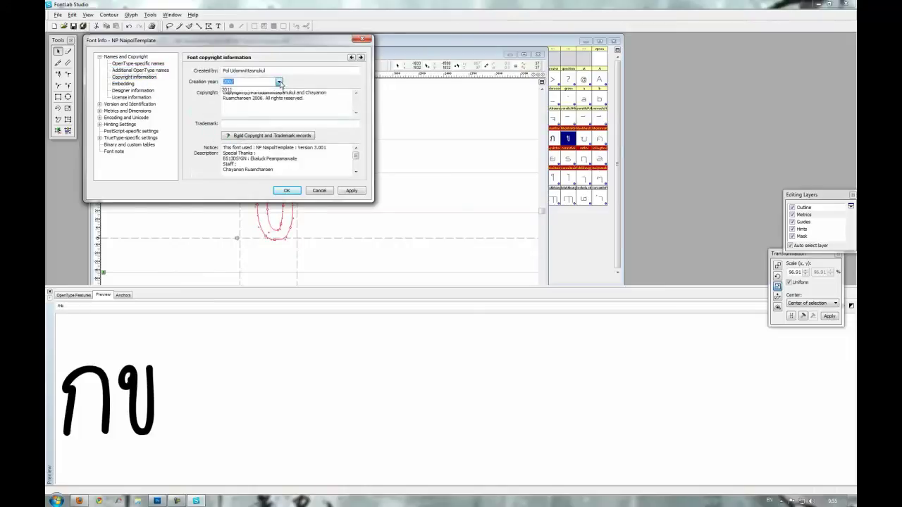
pyautogui.click(276, 90)
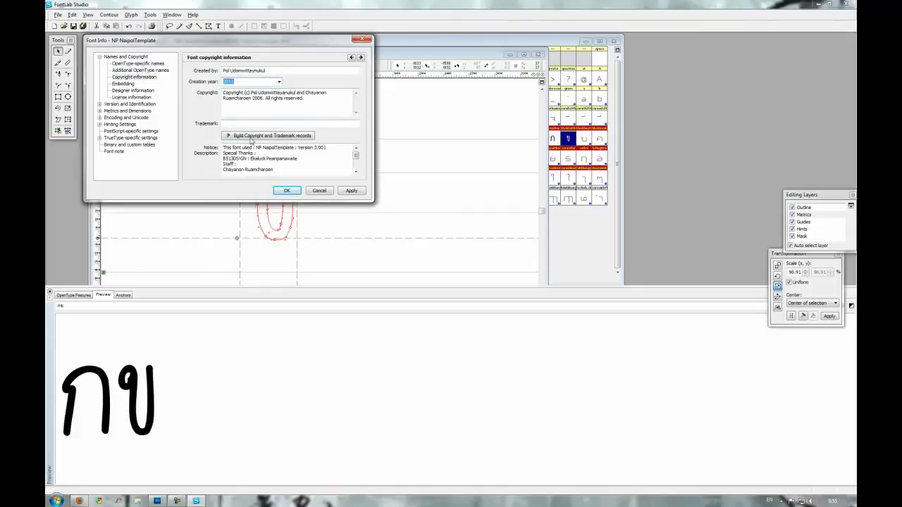
pyautogui.moveTo(266, 71); pyautogui.dragTo(195, 65)
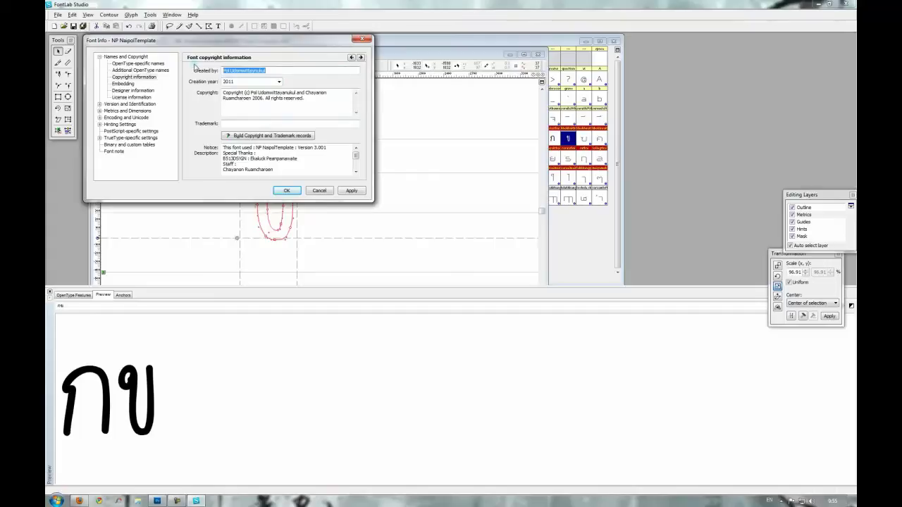
pyautogui.write('Layiji')
pyautogui.click(287, 136)
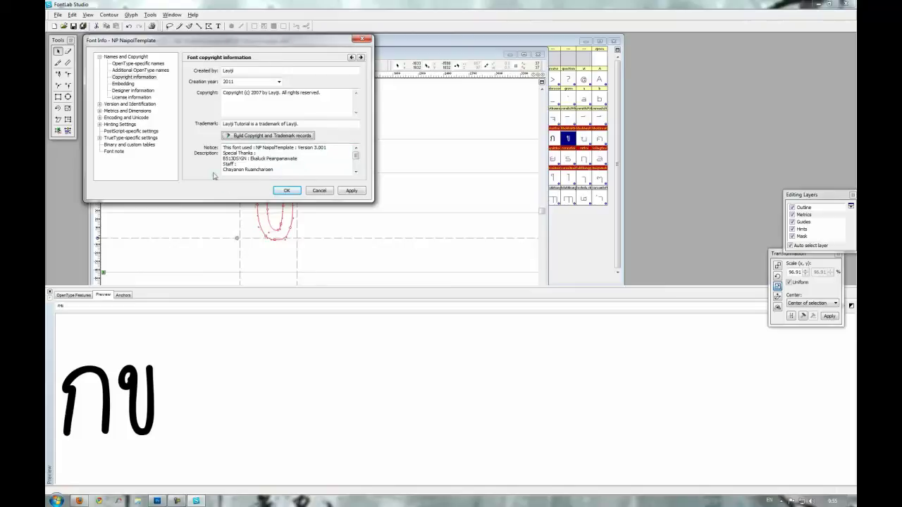
# Step: Look through the embedding, designer and license information of the font
pyautogui.click(123, 83)
pyautogui.click(126, 91)
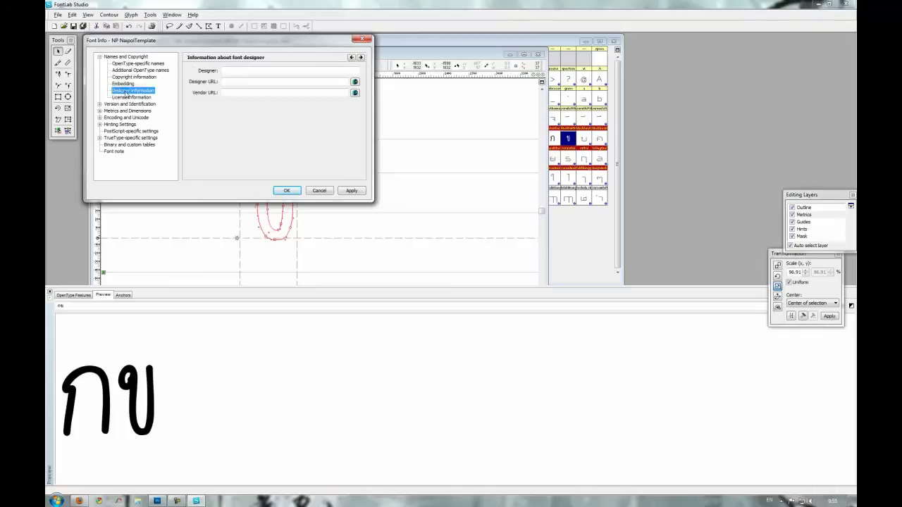
pyautogui.click(243, 71)
pyautogui.click(138, 98)
# Step: Set the font version to 1 and revision to 0, and regenerate the TrueType version record
pyautogui.click(99, 104)
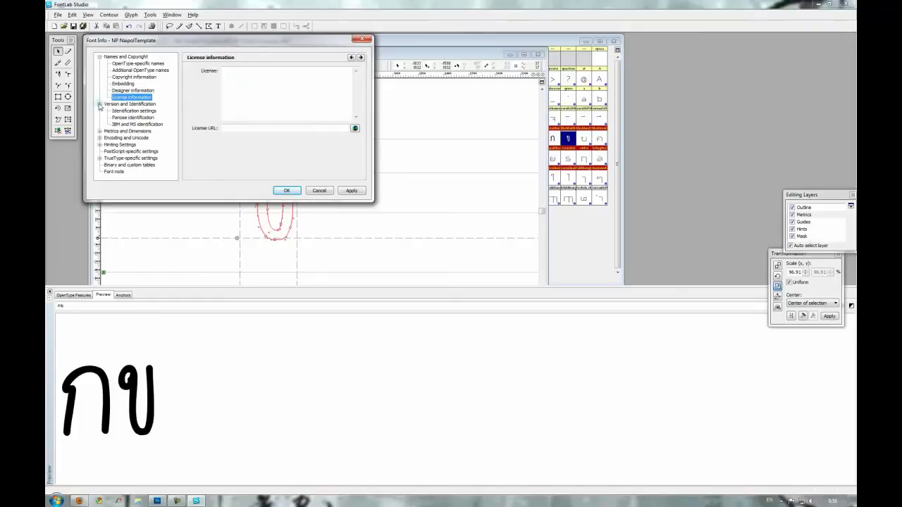
pyautogui.click(122, 105)
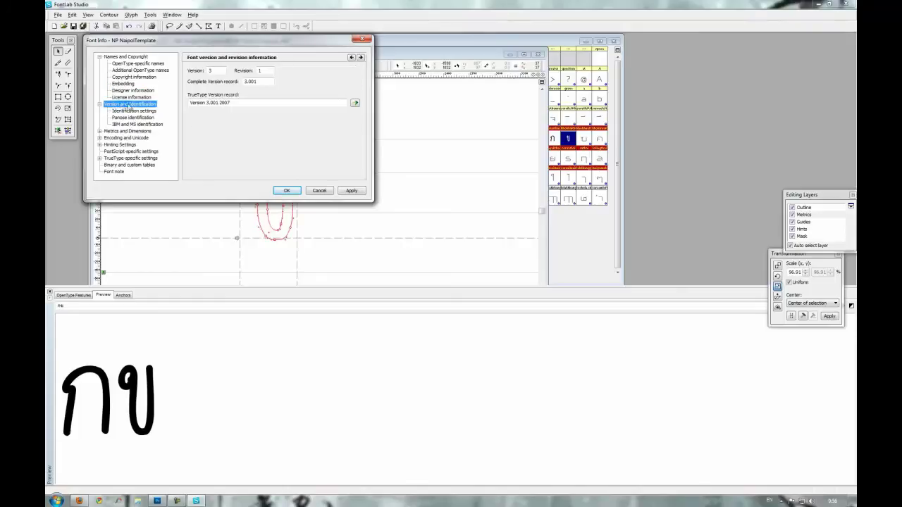
pyautogui.write('1')
pyautogui.press('Tab')
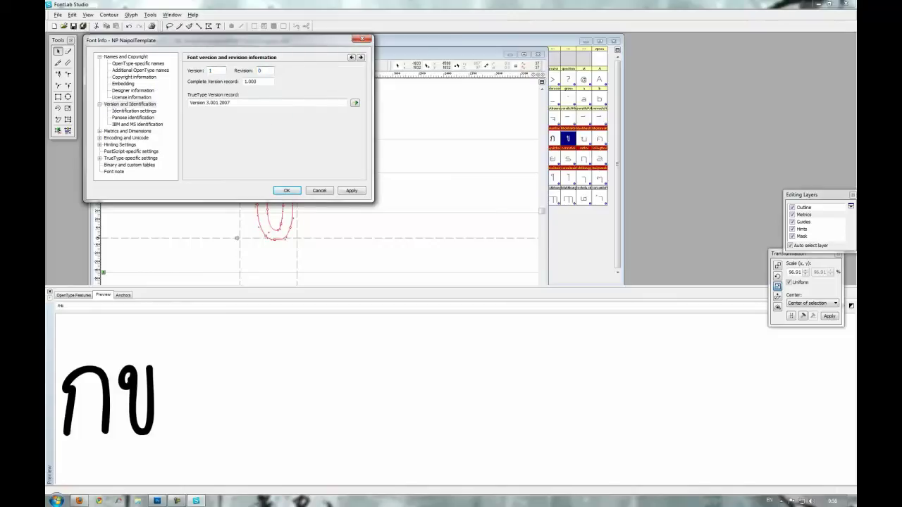
pyautogui.click(355, 103)
# Step: Regenerate the TrueType unique ID record and set the font creation date to the current date and time
pyautogui.click(116, 111)
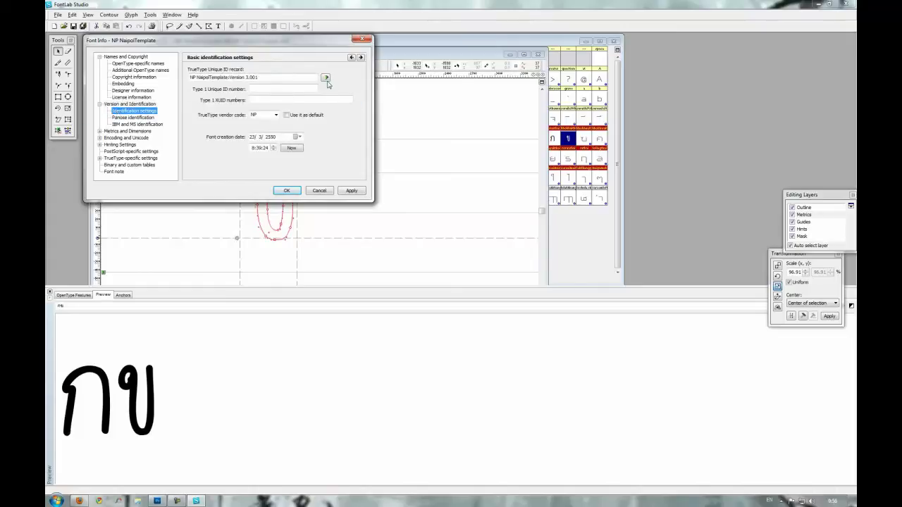
pyautogui.click(326, 80)
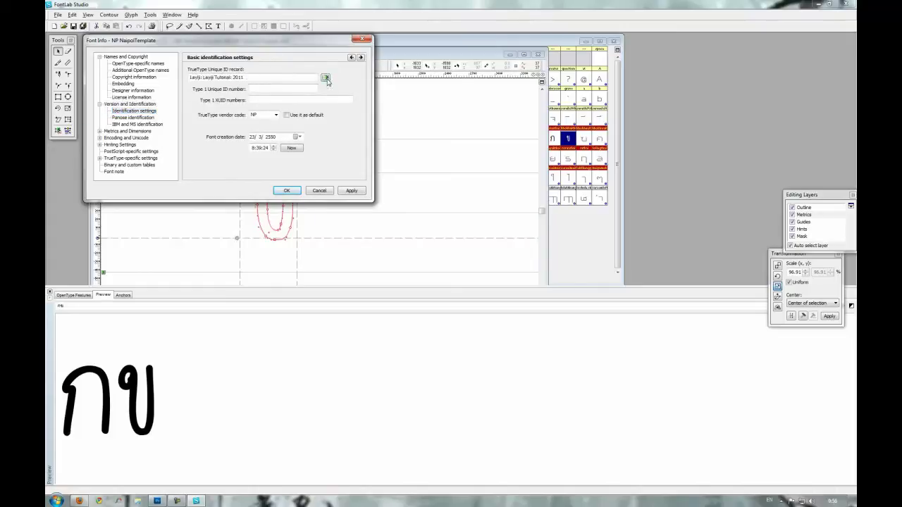
pyautogui.click(292, 149)
# Step: Look through the Panose, IBM and MS identification and UPM settings, and view the key dimensions beside the ข glyph
pyautogui.click(132, 118)
pyautogui.click(129, 125)
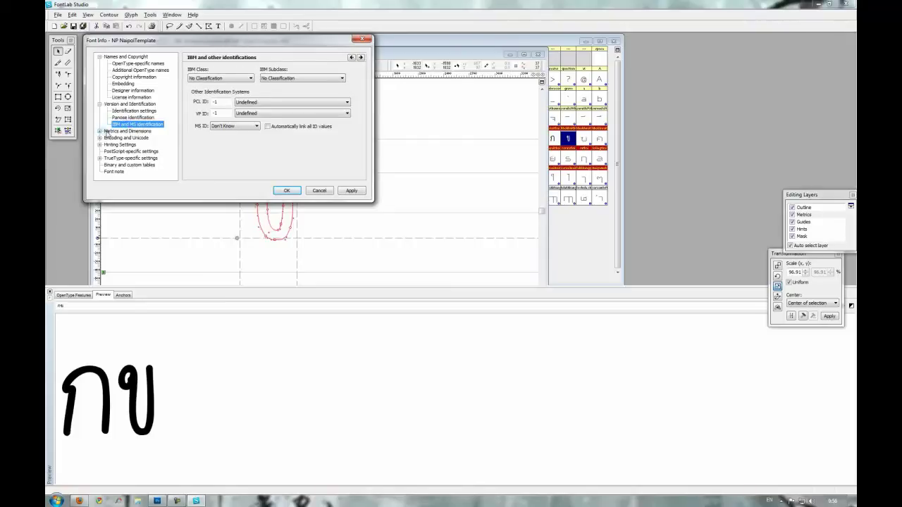
pyautogui.click(105, 132)
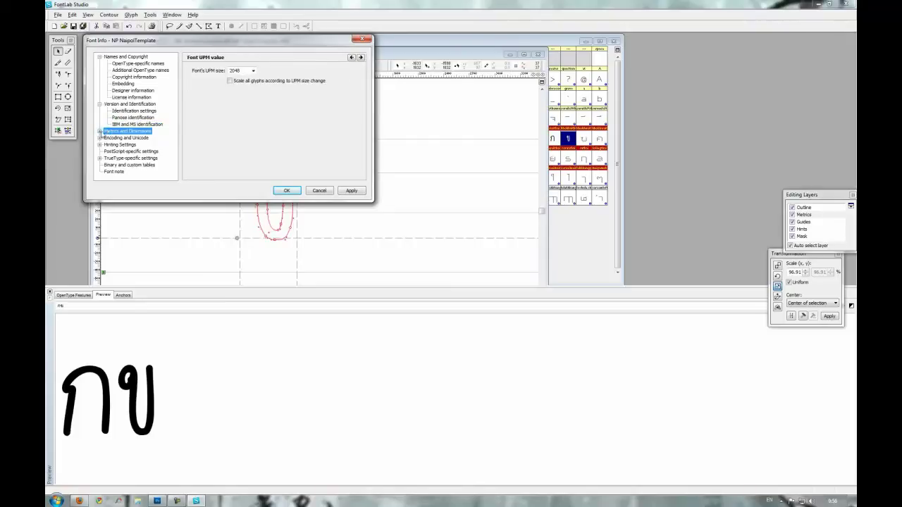
pyautogui.click(99, 131)
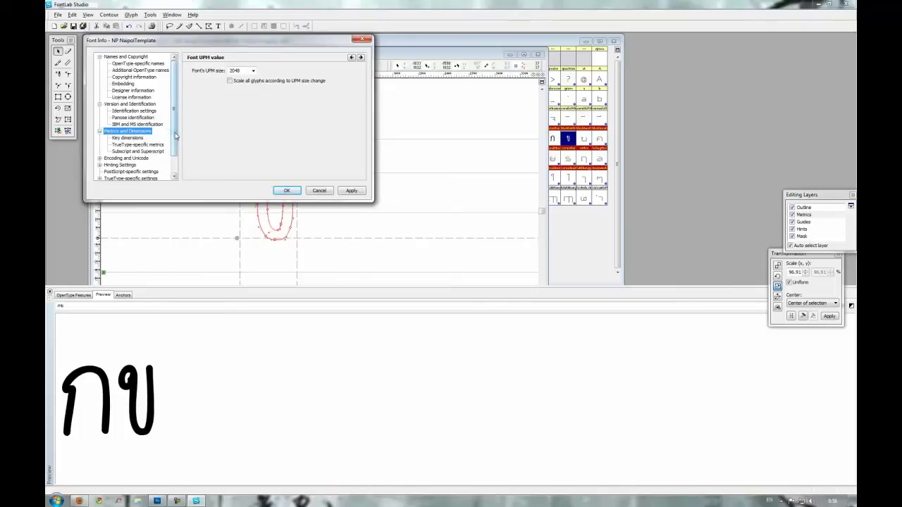
pyautogui.scroll(-1, 176, 135)
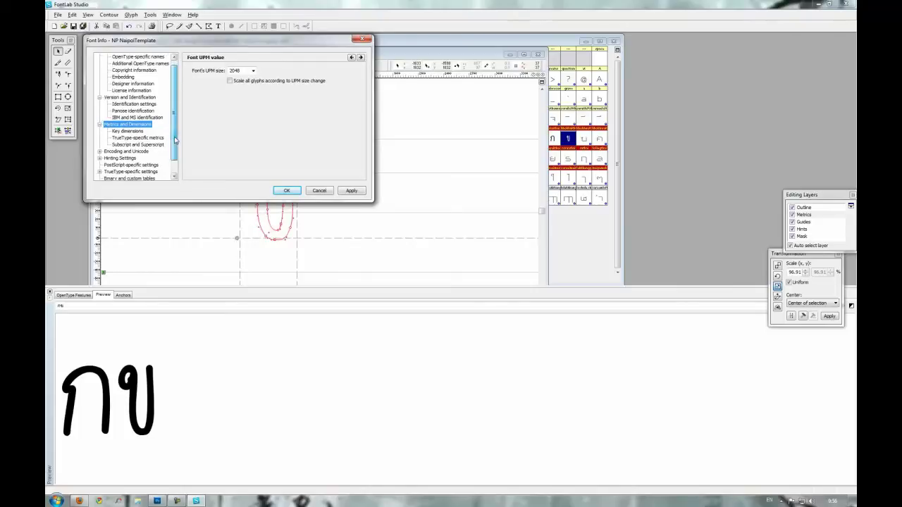
pyautogui.click(137, 133)
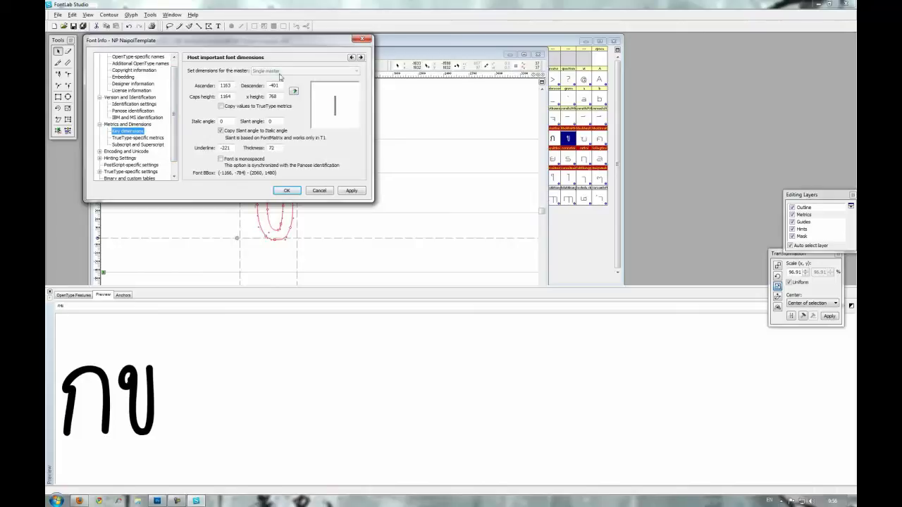
pyautogui.moveTo(250, 41); pyautogui.dragTo(494, 69)
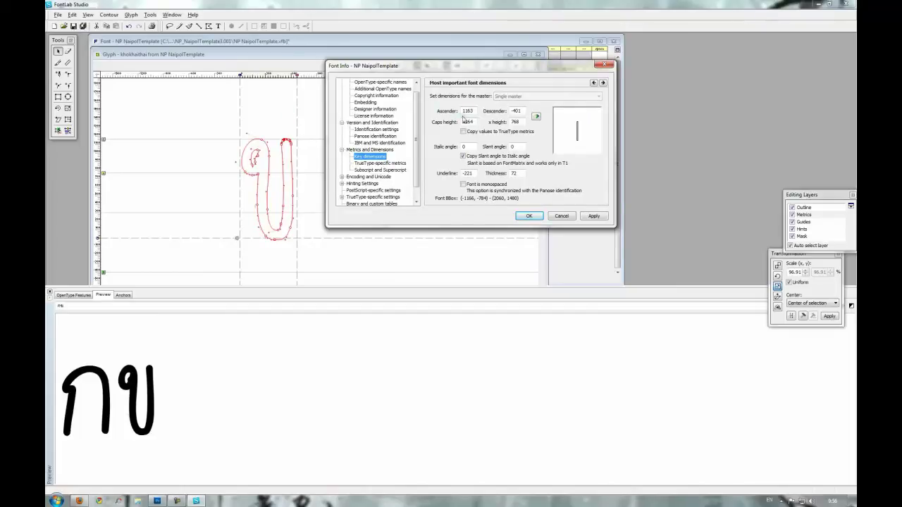
# Step: Look through the ascender and descender key dimensions, the TrueType-specific metrics, and the subscript and superscript positions of the font
pyautogui.click(475, 111)
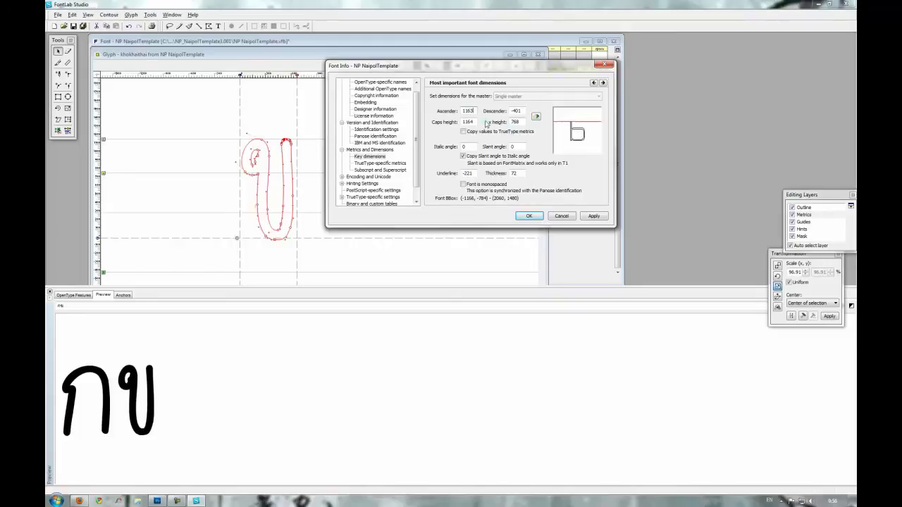
pyautogui.click(521, 111)
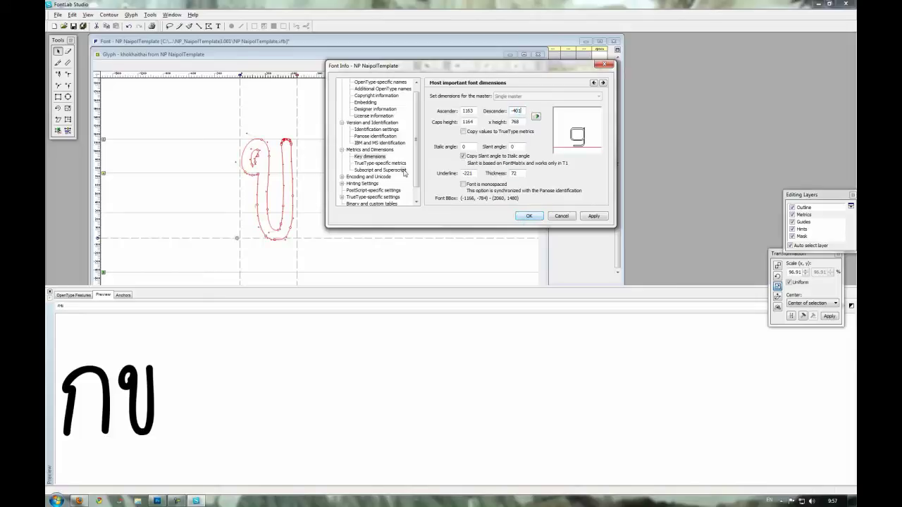
pyautogui.click(372, 163)
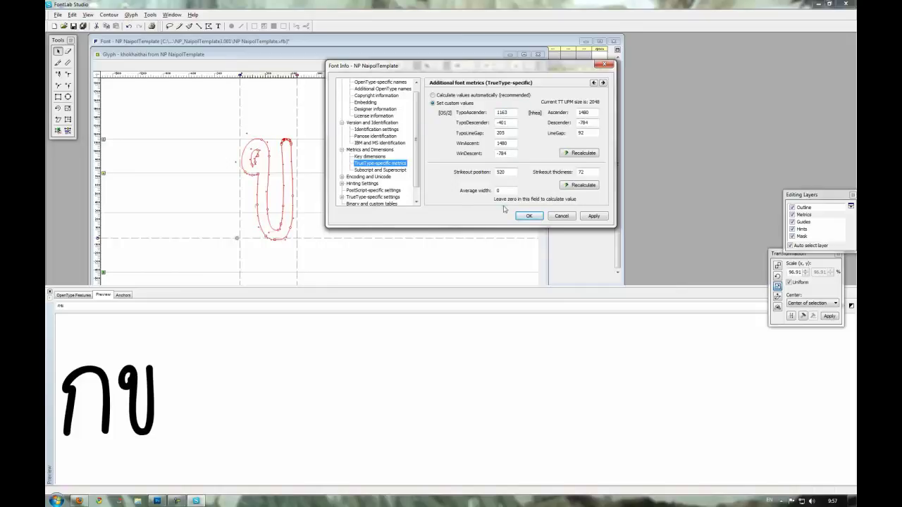
pyautogui.click(368, 170)
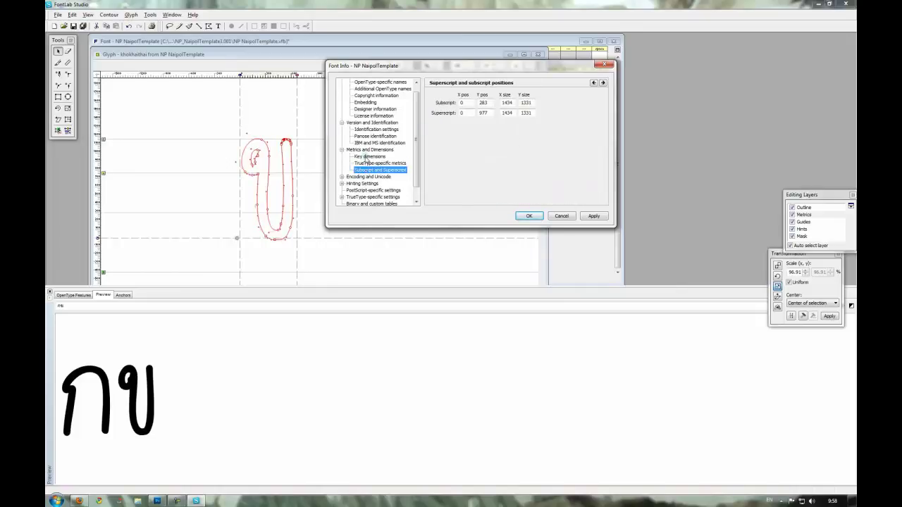
pyautogui.click(366, 164)
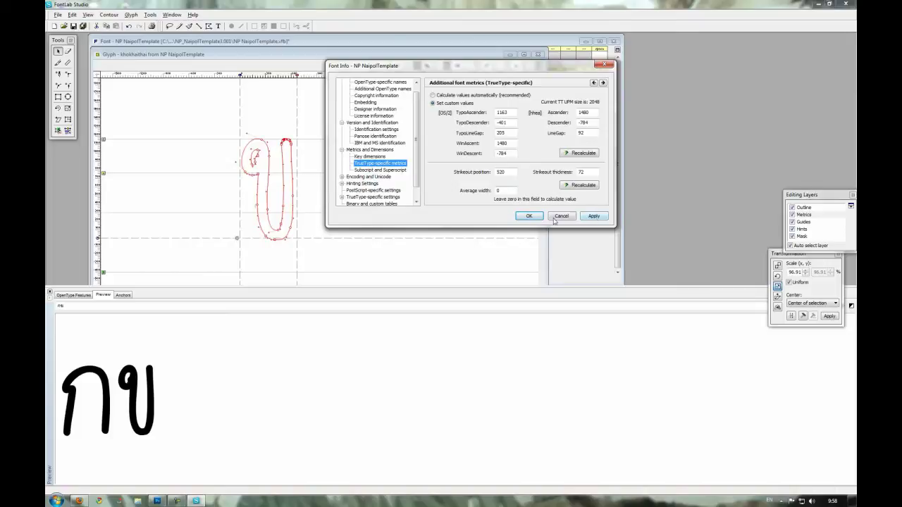
# Step: Apply and accept the font information changes, and close the glyph editing window to return to the font's glyph table
pyautogui.click(593, 217)
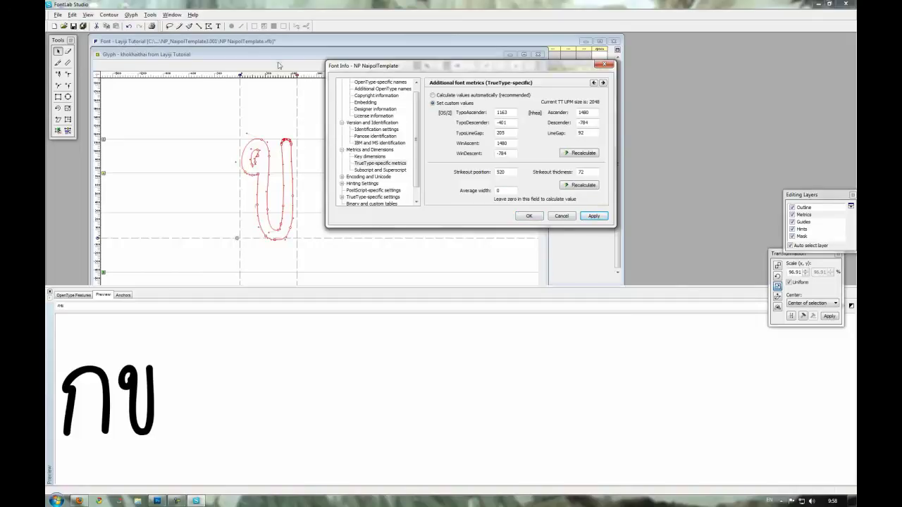
pyautogui.click(529, 216)
pyautogui.click(539, 54)
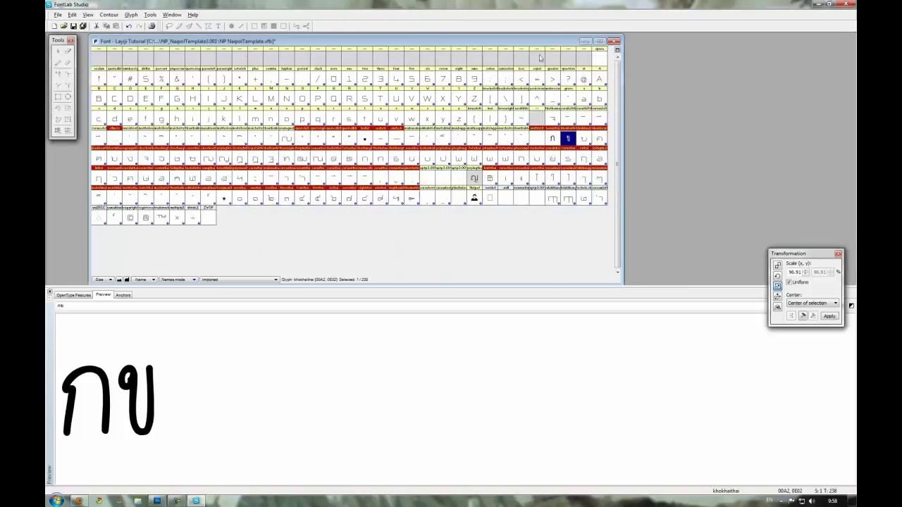
# Step: Save a copy of the font on the Desktop as layiji tutorial.vfb in FontLab format
pyautogui.click(57, 14)
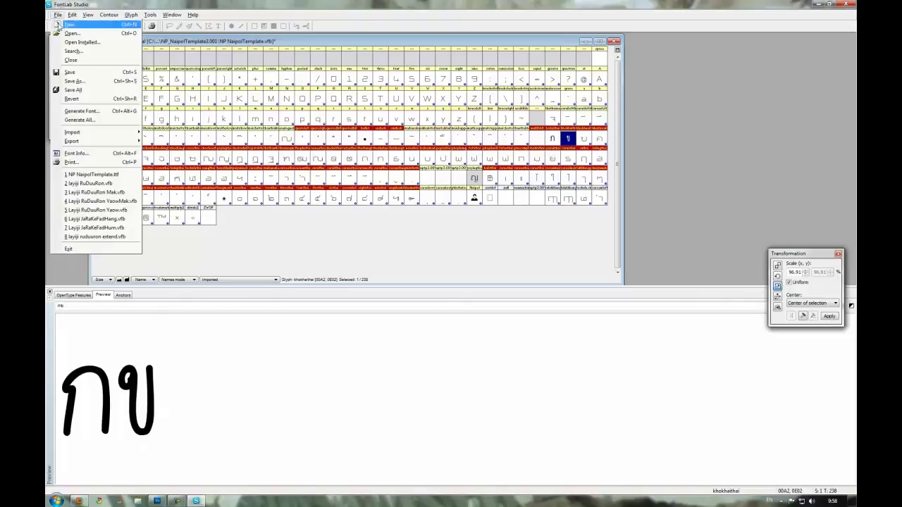
pyautogui.click(79, 83)
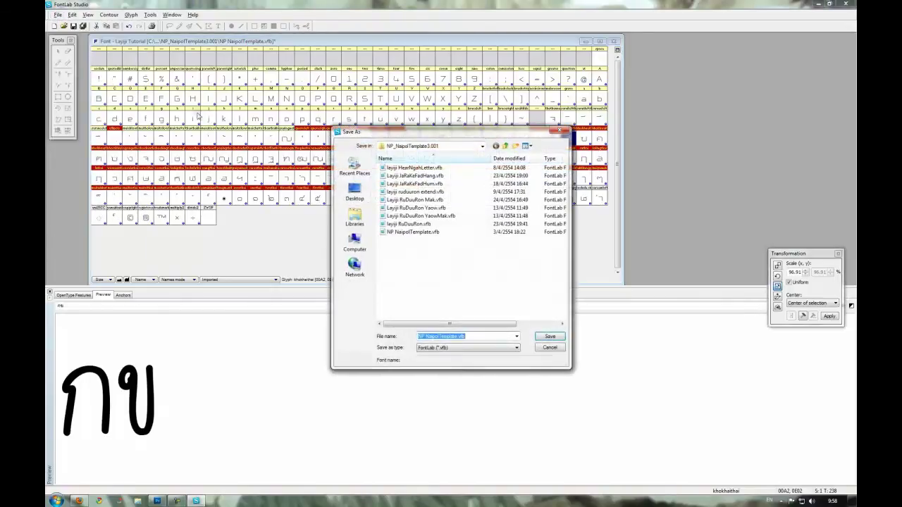
pyautogui.click(355, 189)
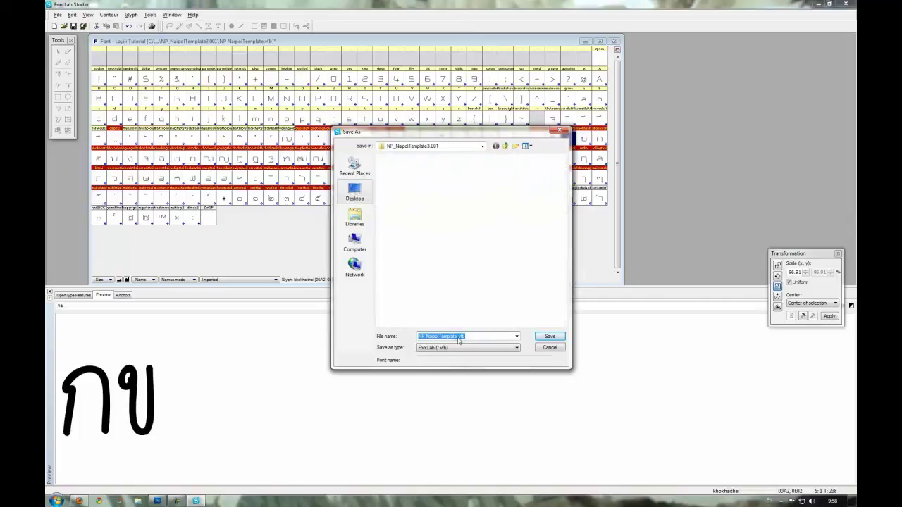
pyautogui.moveTo(458, 337); pyautogui.dragTo(321, 341)
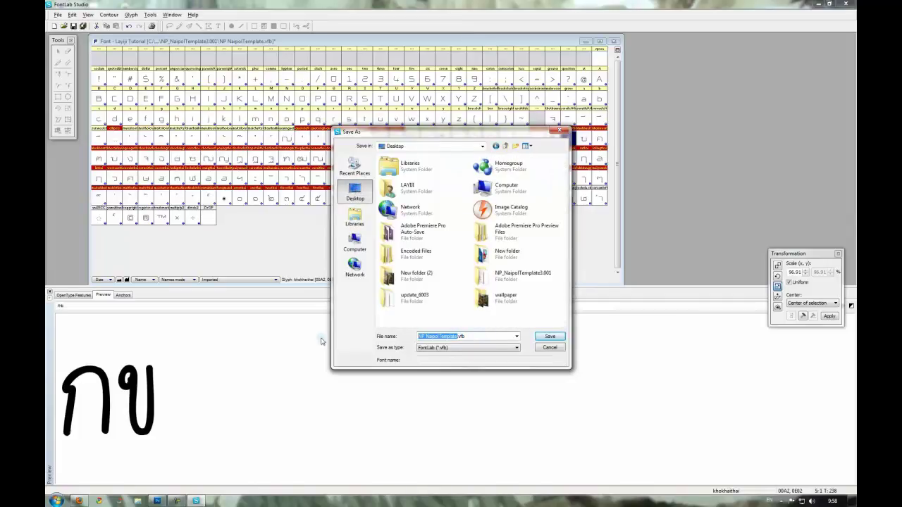
pyautogui.press('BackSpace')
pyautogui.click(551, 338)
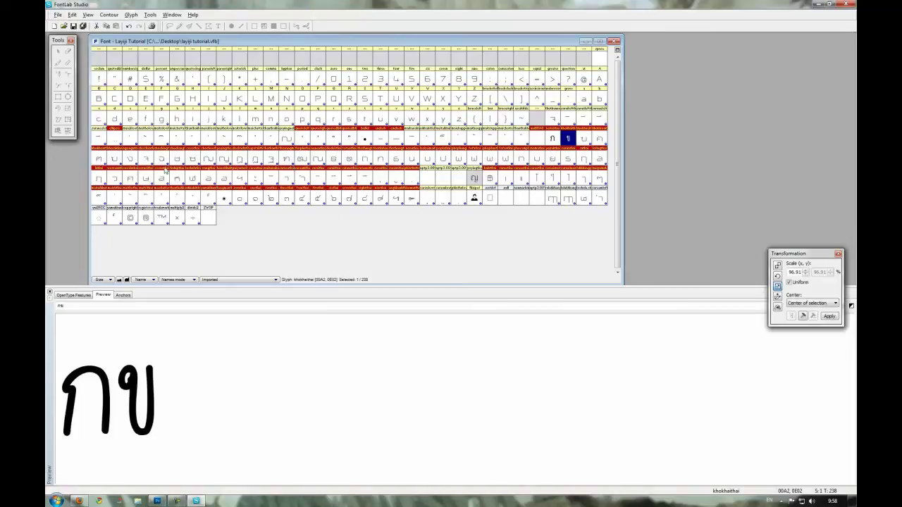
pyautogui.click(57, 15)
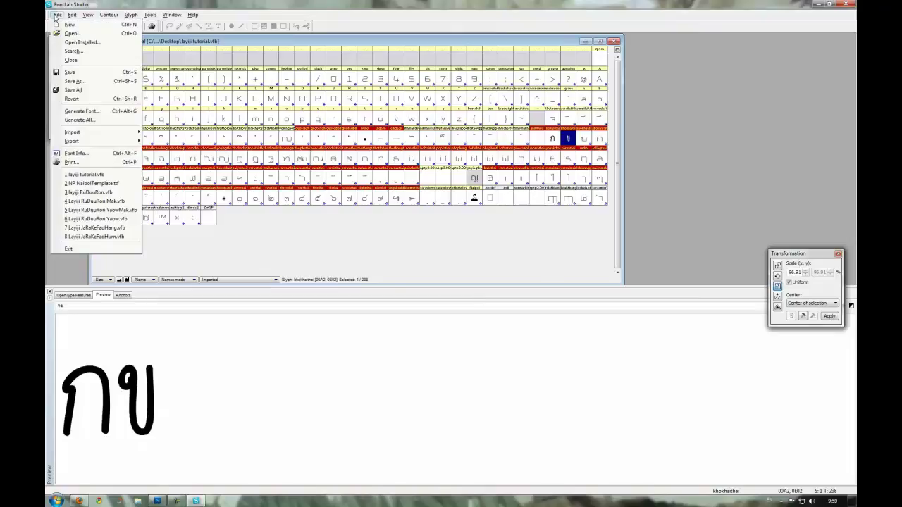
pyautogui.click(81, 110)
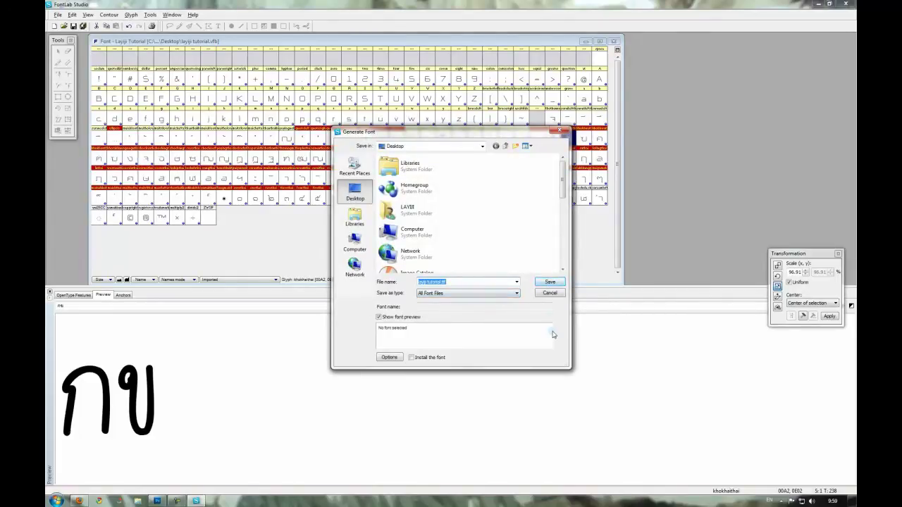
pyautogui.click(548, 294)
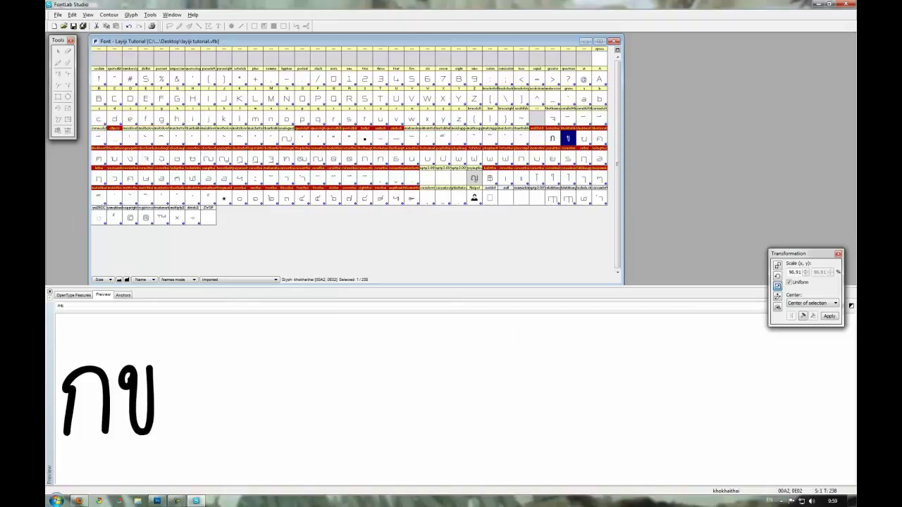
# Step: Switch to the Windows Control Panel
pyautogui.click(55, 502)
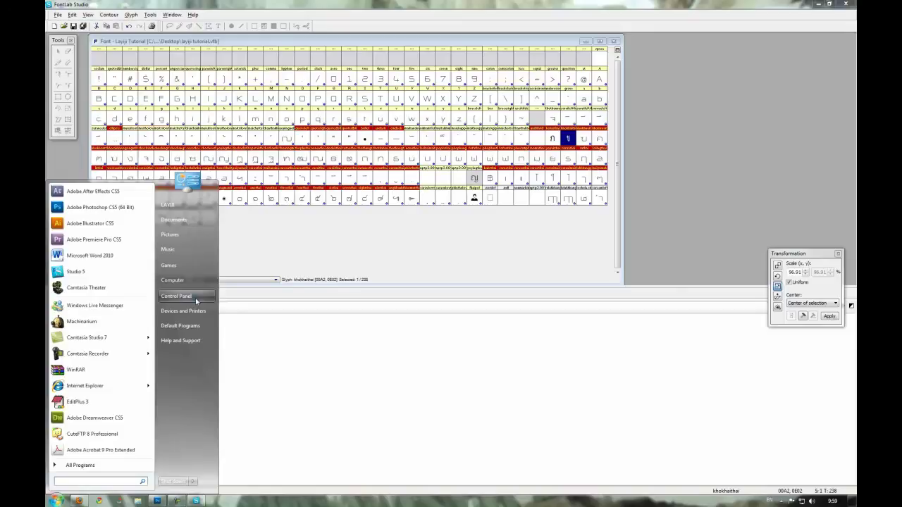
pyautogui.click(178, 296)
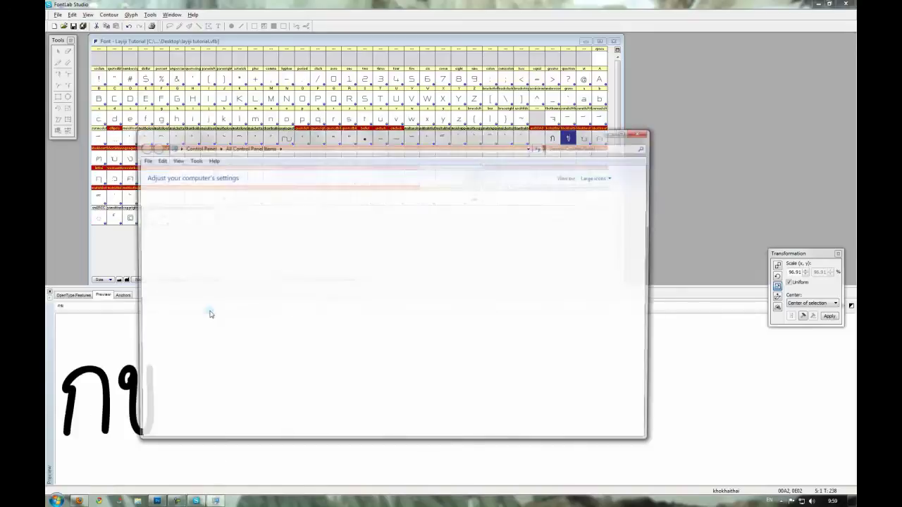